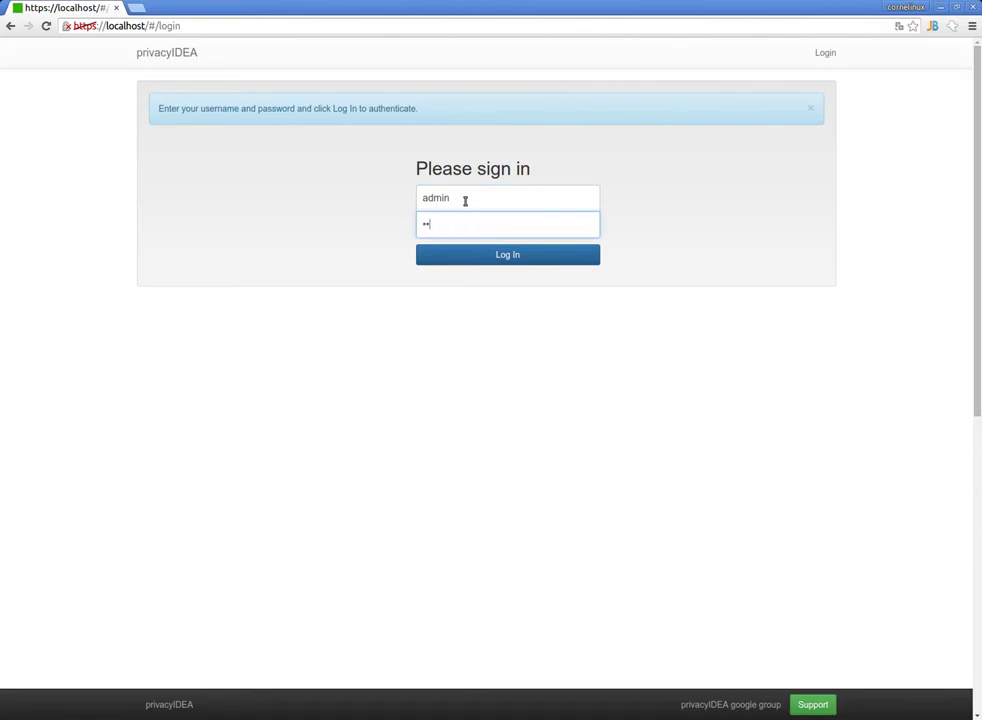
Log in as the administrator to reach the list of 31 tokens.
key("Return")
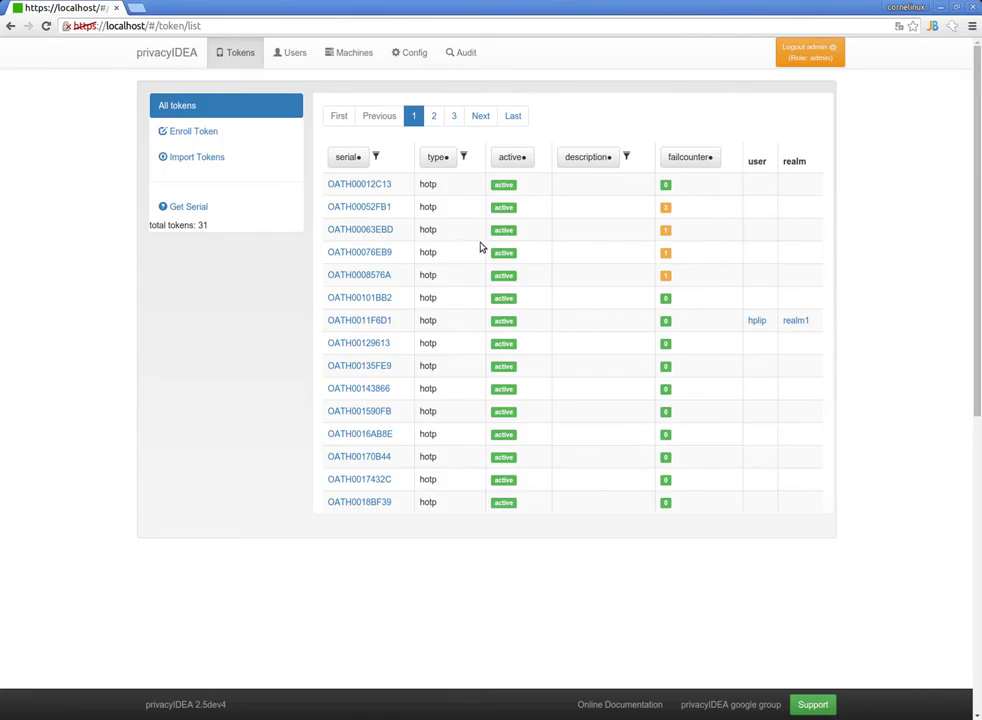
Start a new webui-scope policy named w1 from Config > Policies.
left_click(399, 55)
left_click(252, 112)
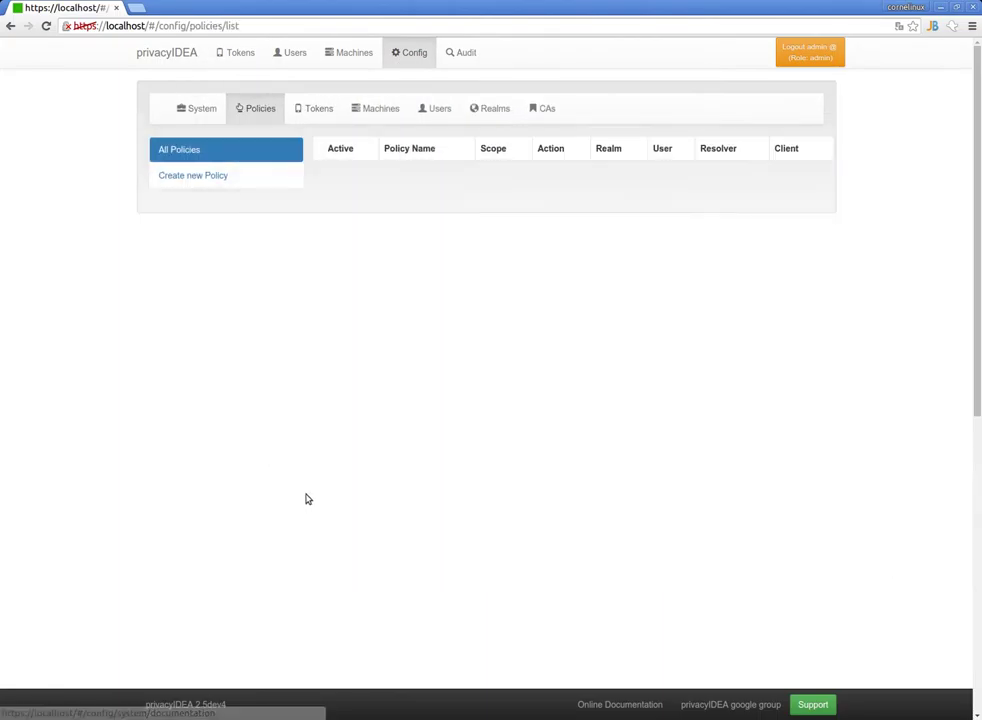
left_click(210, 185)
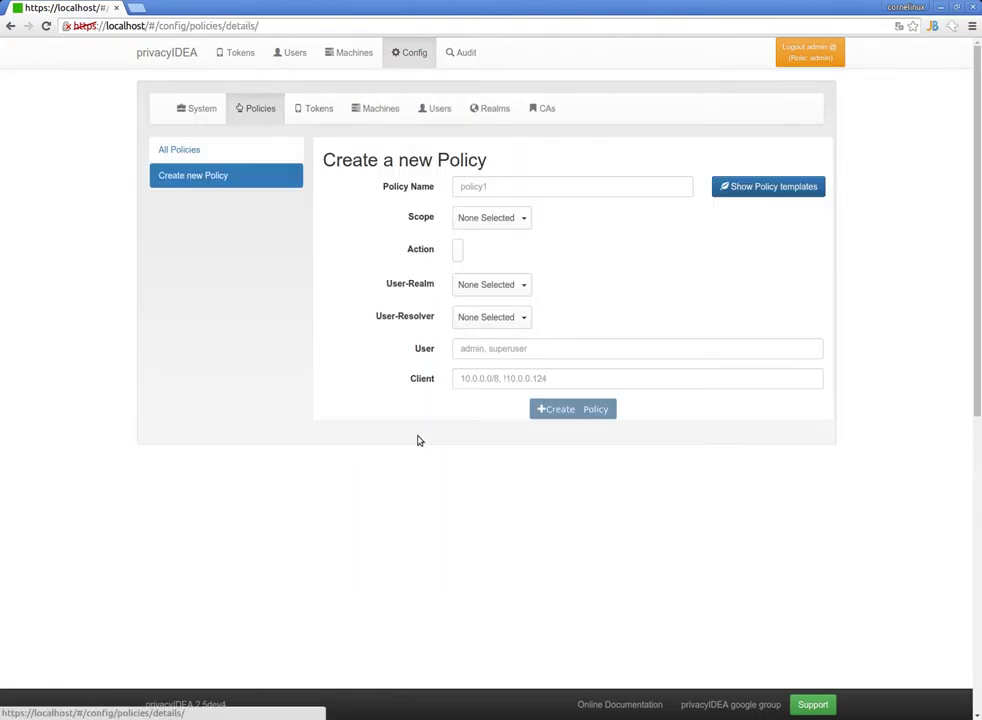
left_click(521, 218)
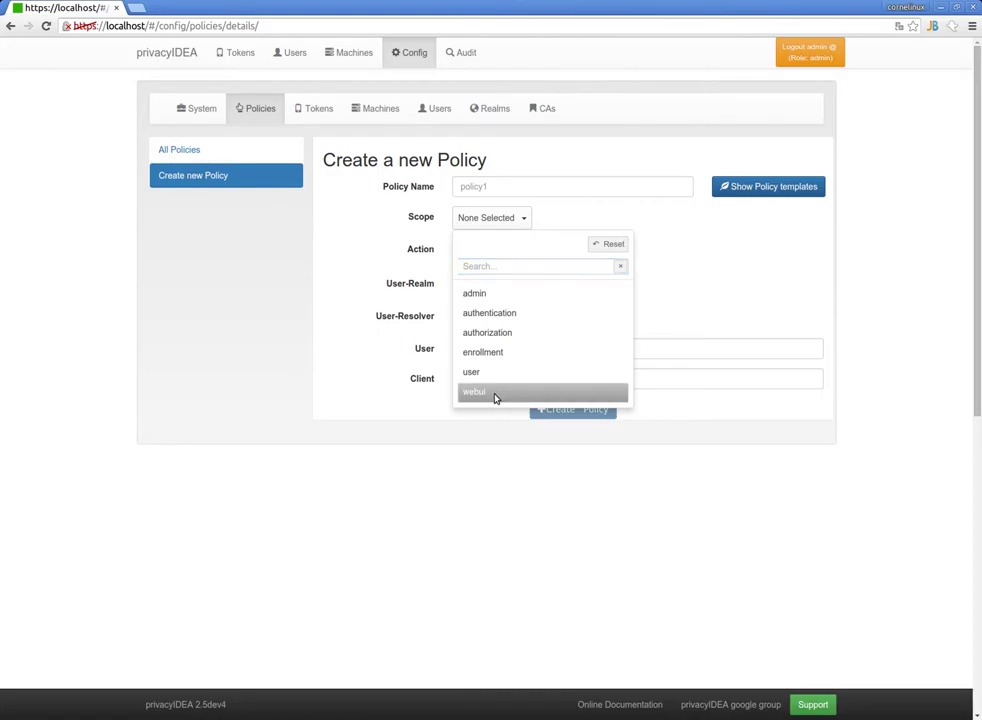
left_click(495, 395)
left_click(511, 184)
type("w1")
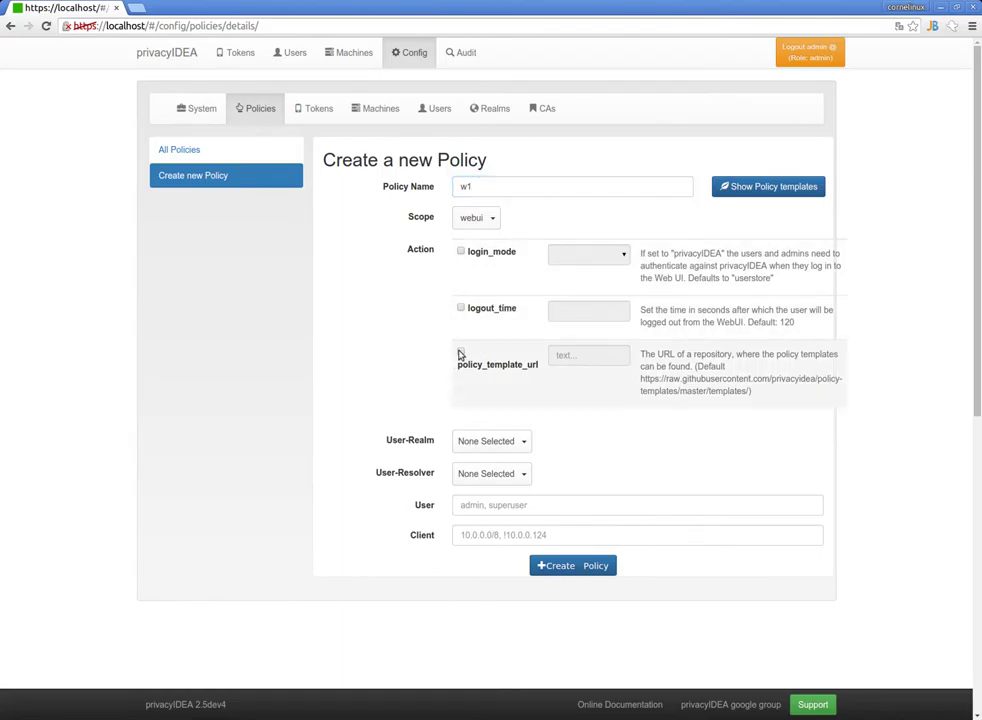
Set login_mode to privacyIDEA for realm localsql, save w1, and begin another policy.
left_click(478, 255)
left_click(575, 257)
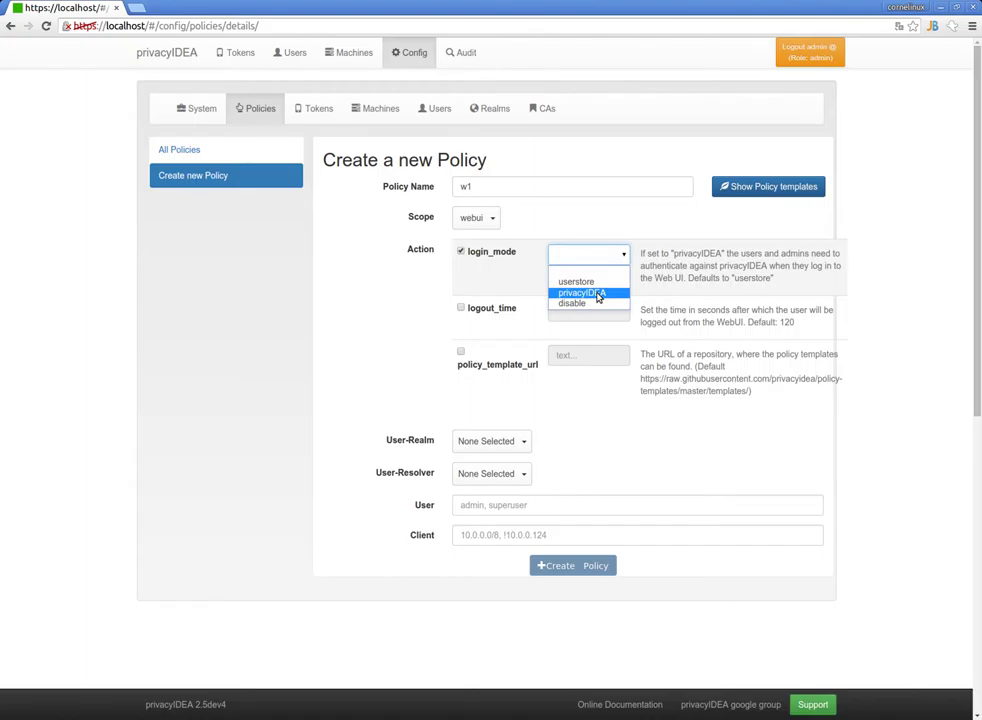
left_click(598, 295)
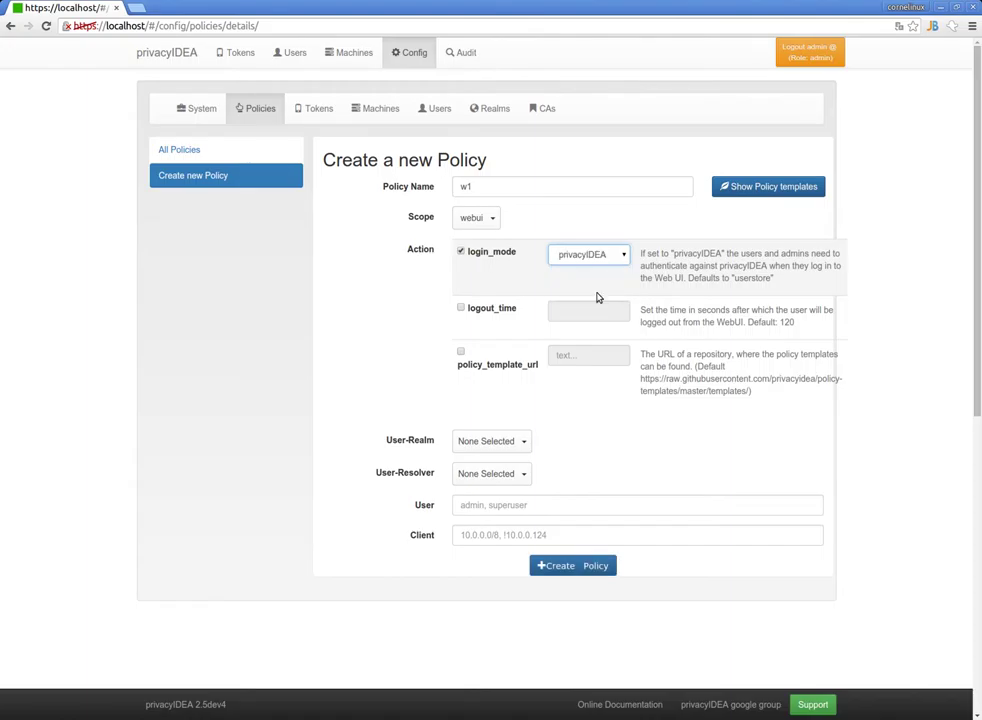
left_click(489, 445)
left_click(499, 539)
left_click(672, 484)
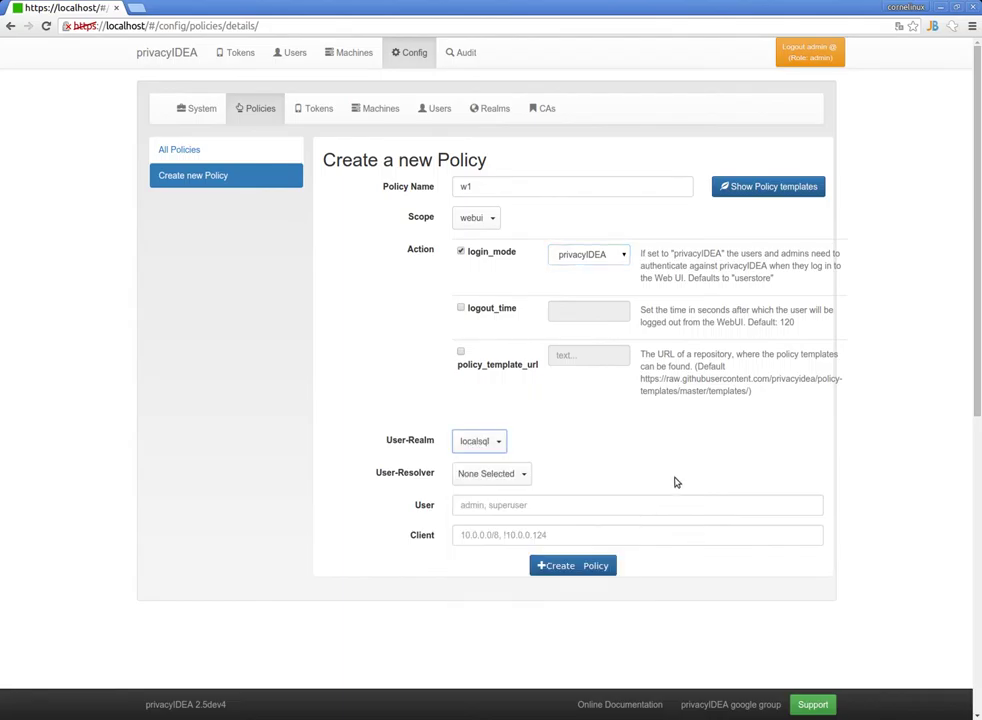
left_click(582, 566)
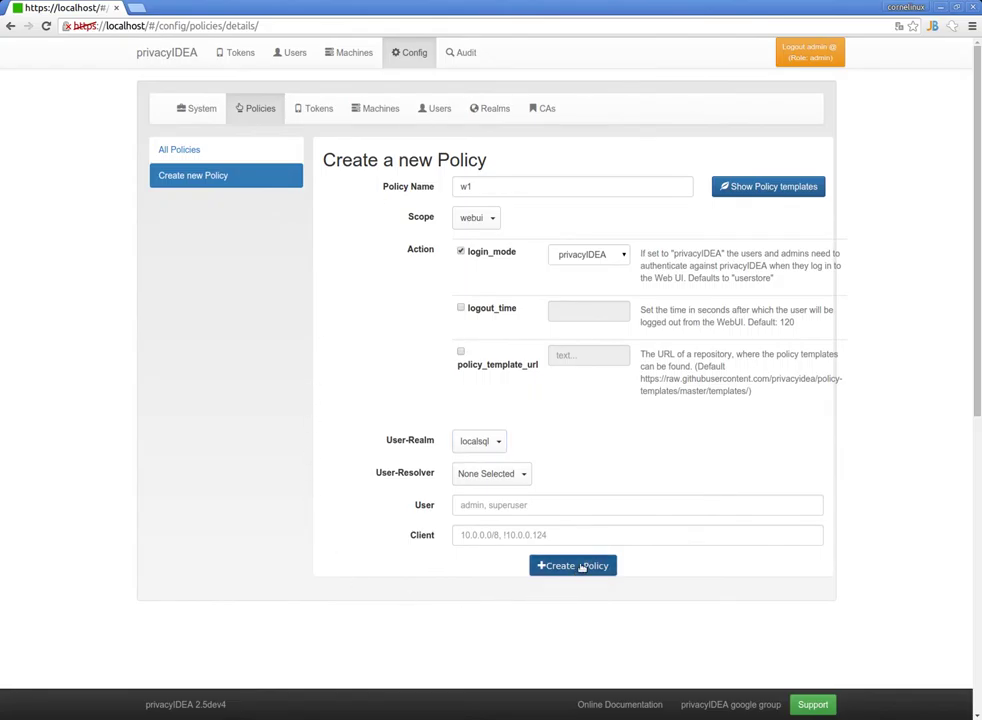
left_click(213, 178)
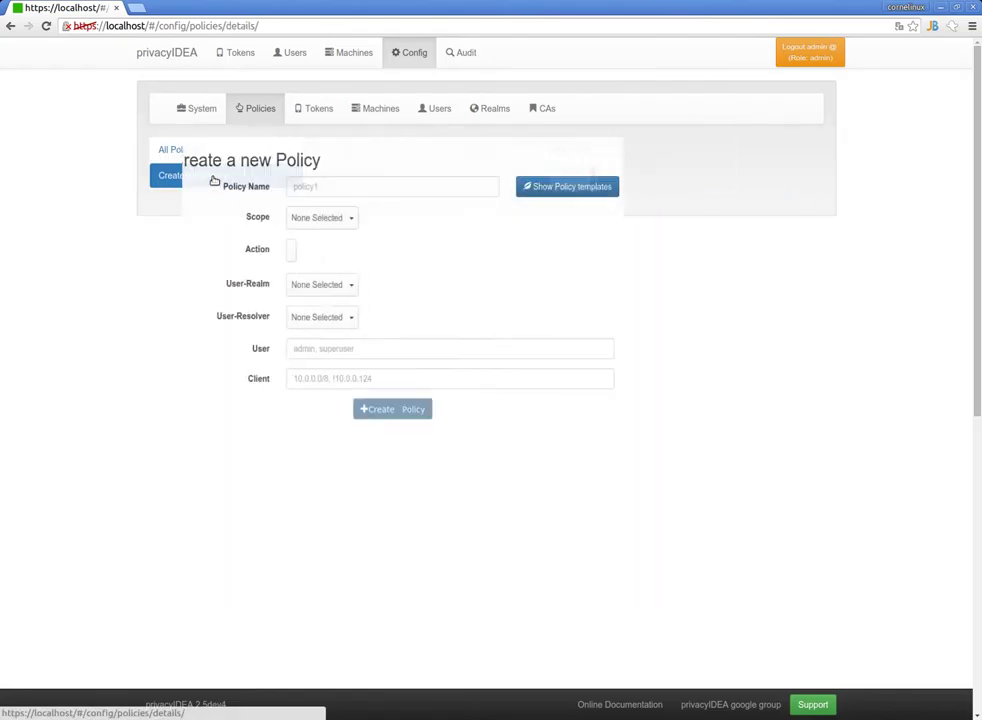
Define a user-scope policy named u1 with enrollHOTP enabled.
left_click(490, 216)
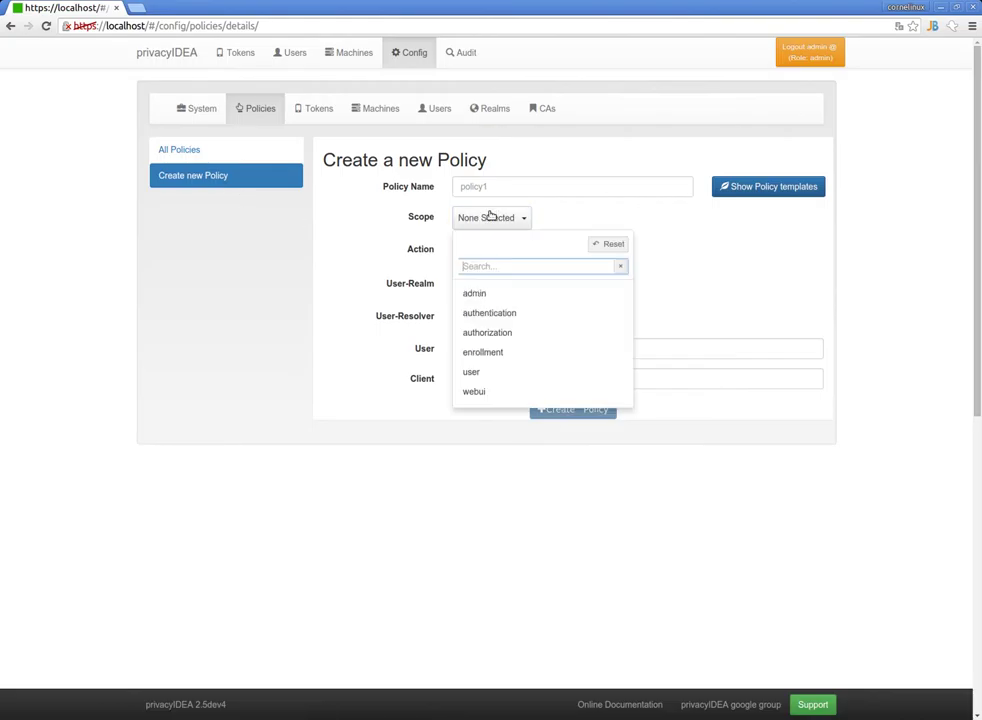
left_click(495, 373)
left_click(496, 194)
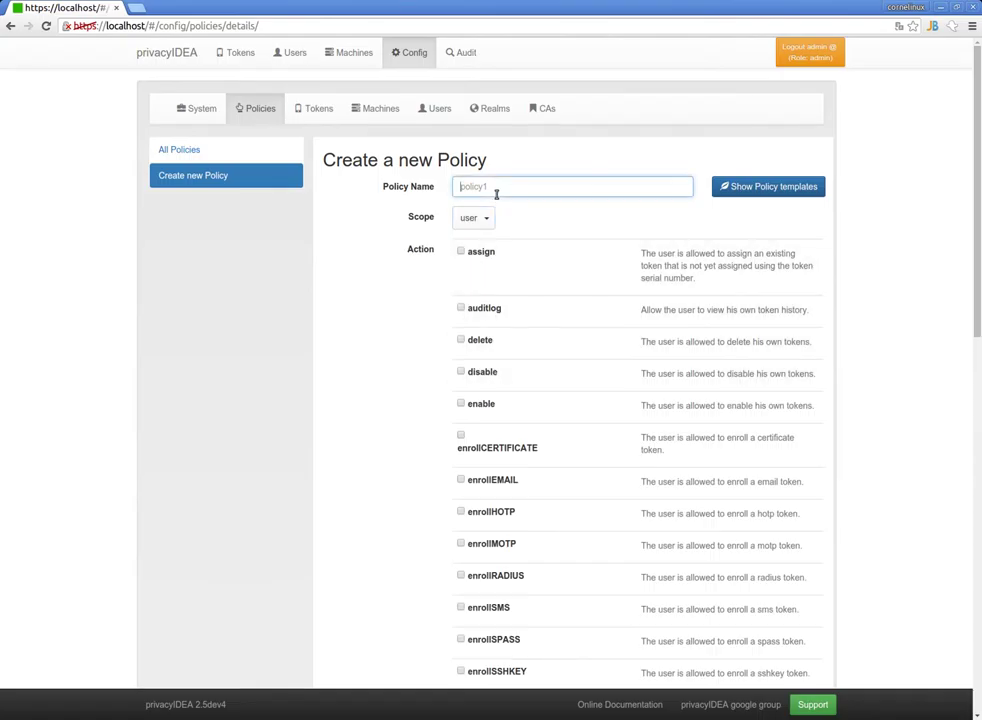
type("u1")
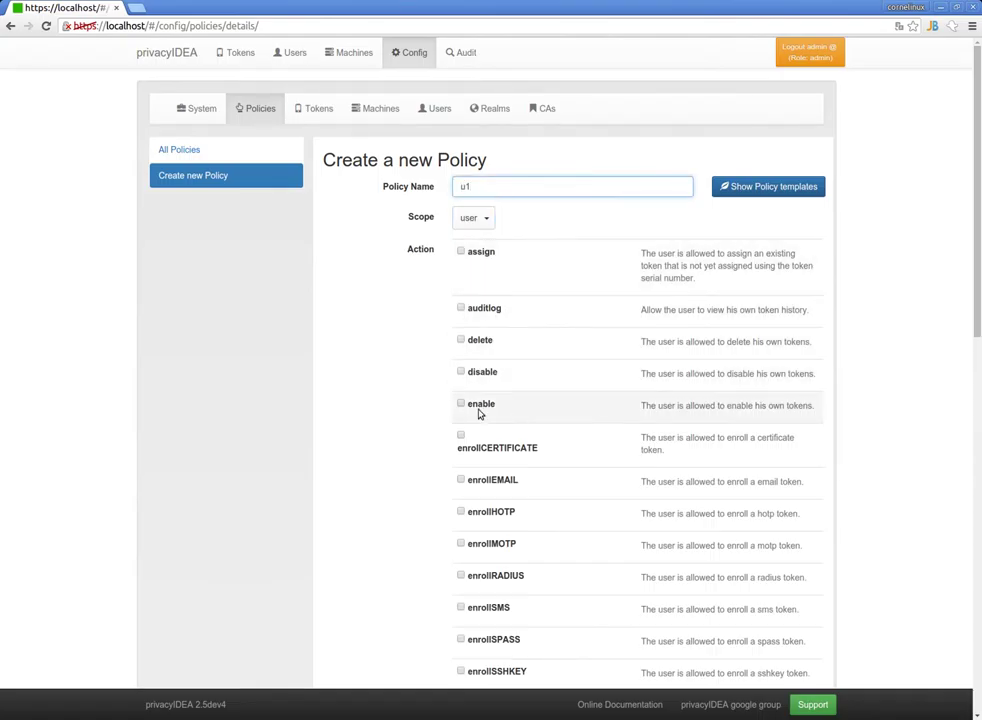
scroll(476, 412, "down", 2)
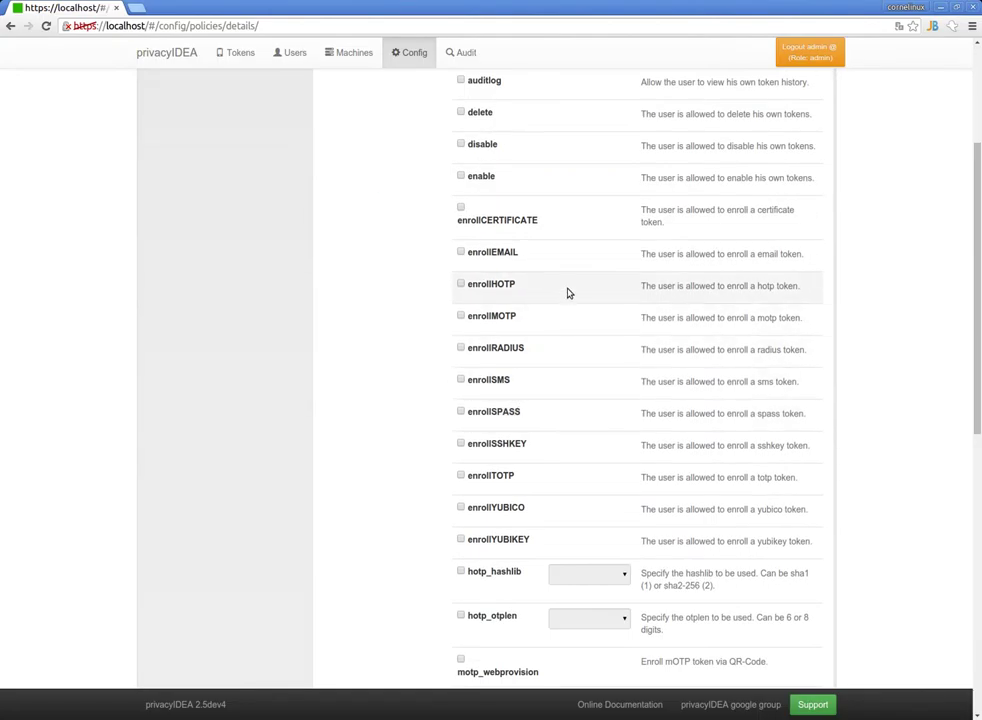
left_click(460, 285)
Restrict policy u1 to the localsql realm and save it.
scroll(360, 318, "down", 6)
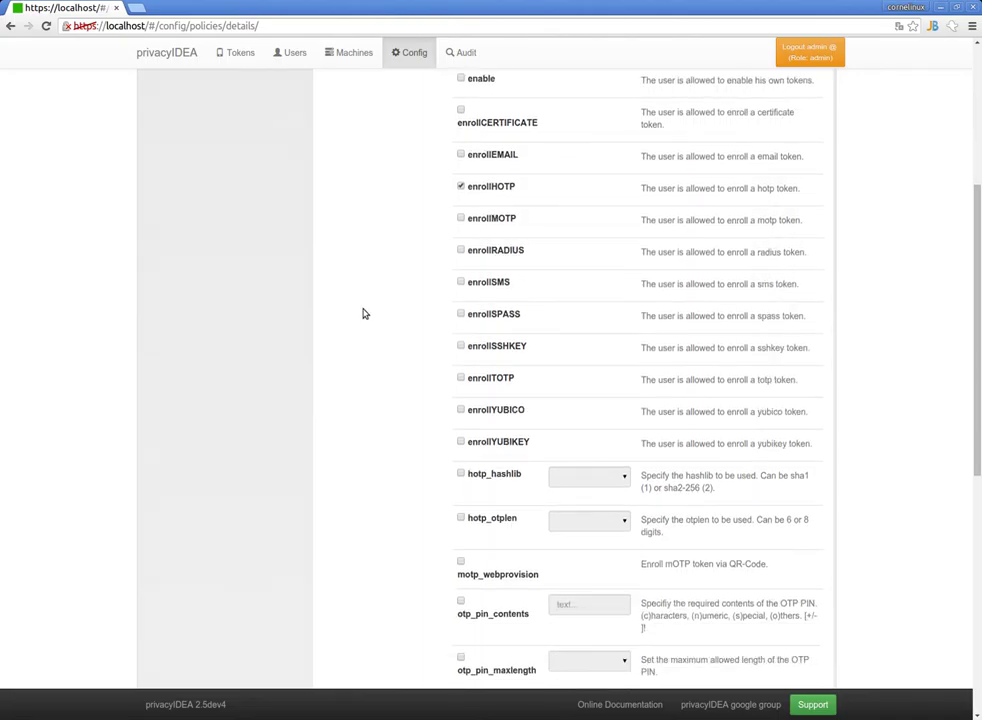
left_click(506, 525)
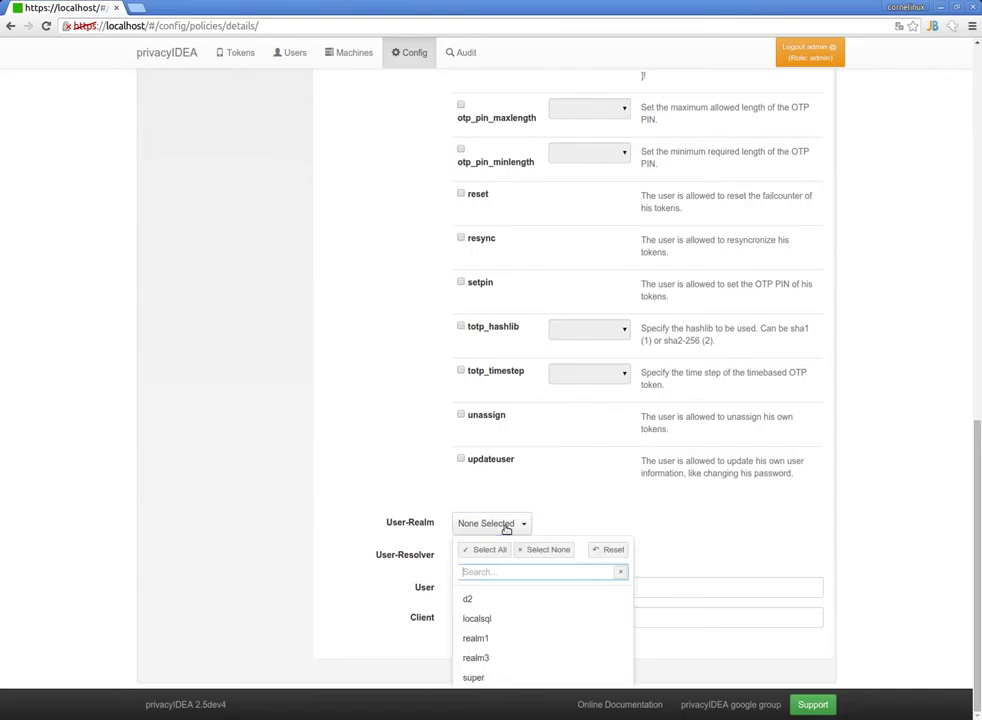
left_click(478, 619)
scroll(381, 382, "up", 10)
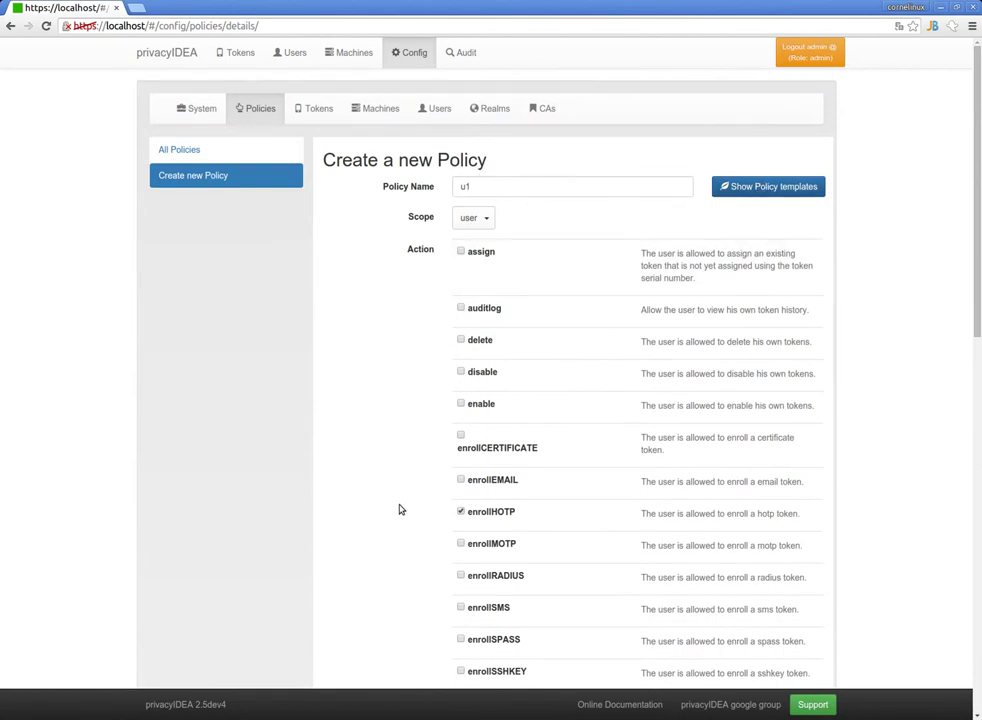
scroll(440, 540, "down", 6)
scroll(533, 655, "down", 4)
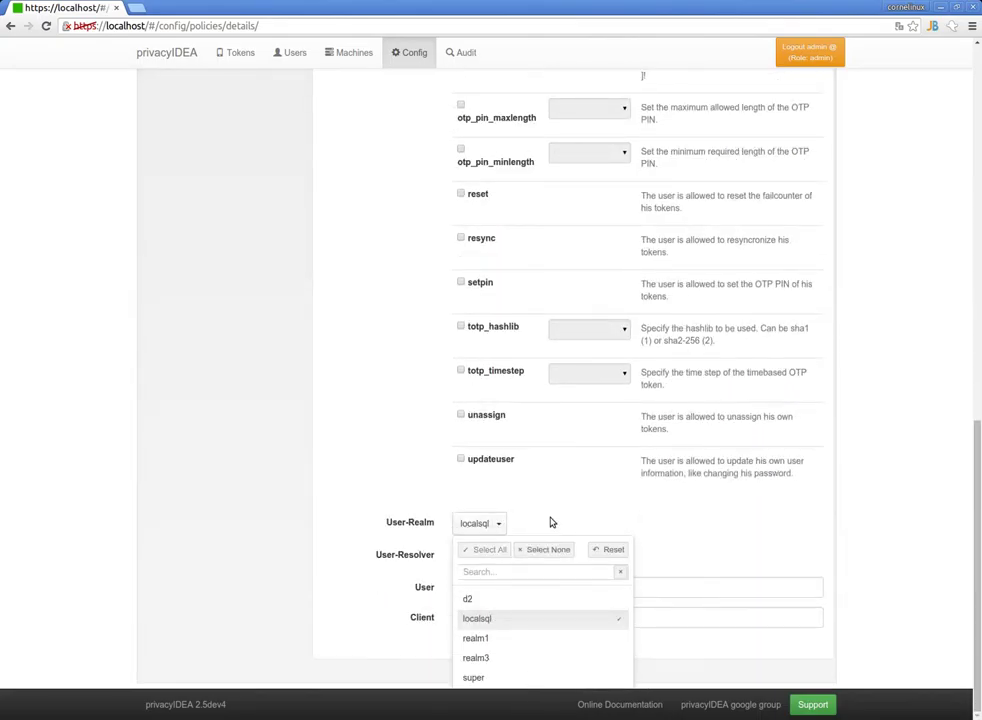
left_click(552, 522)
left_click(585, 645)
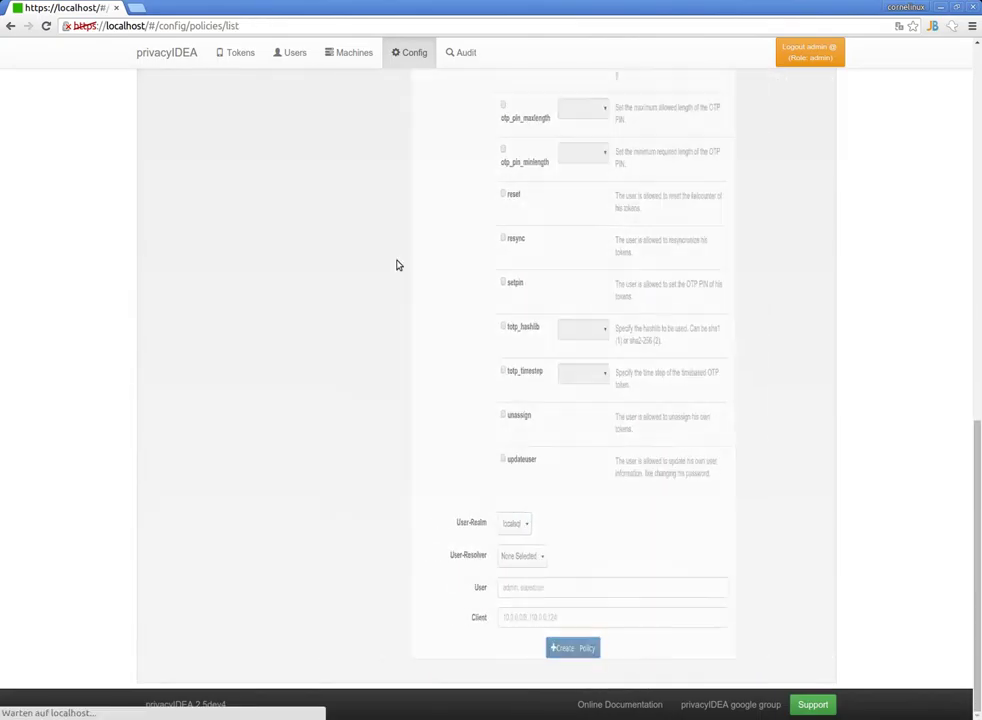
Begin a new authentication-scope policy named a1.
left_click(214, 175)
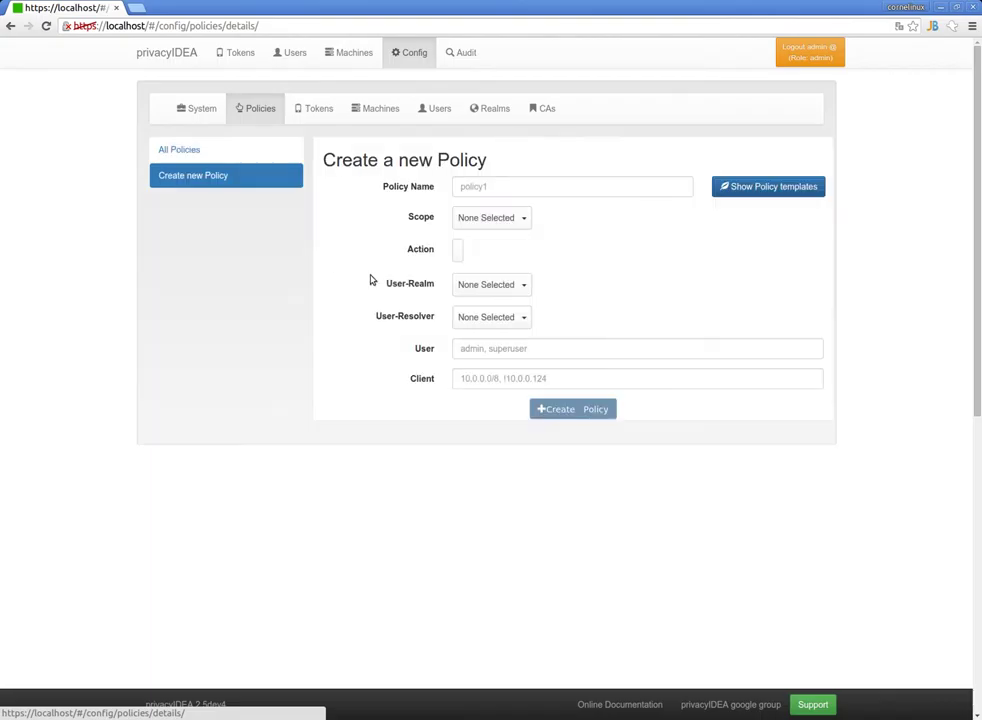
left_click(522, 219)
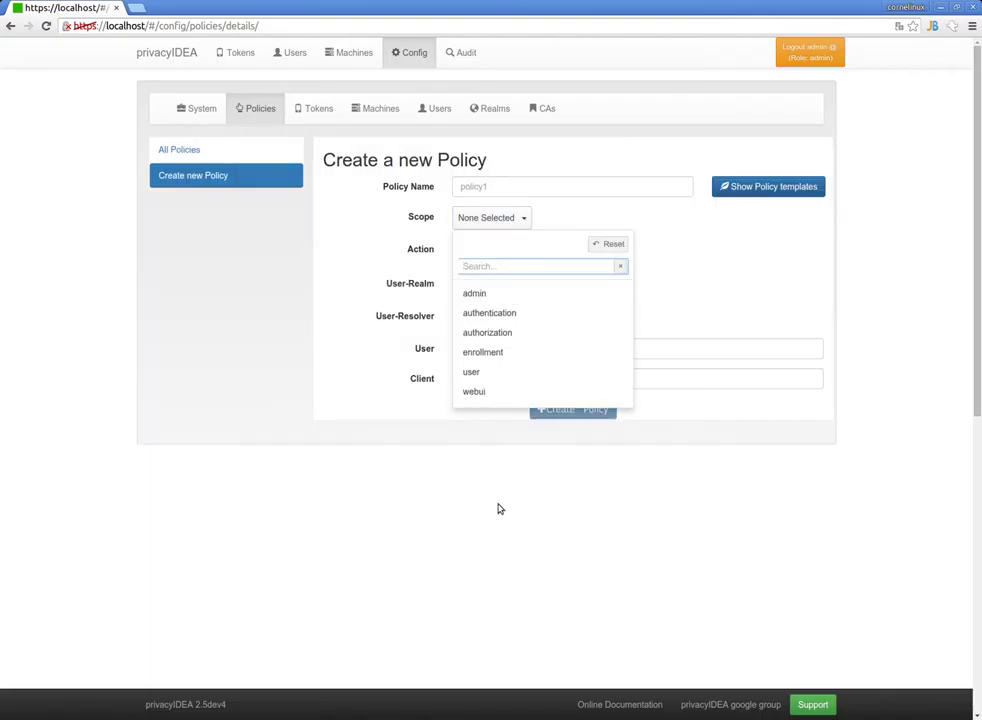
left_click(513, 313)
left_click(493, 185)
type("a1")
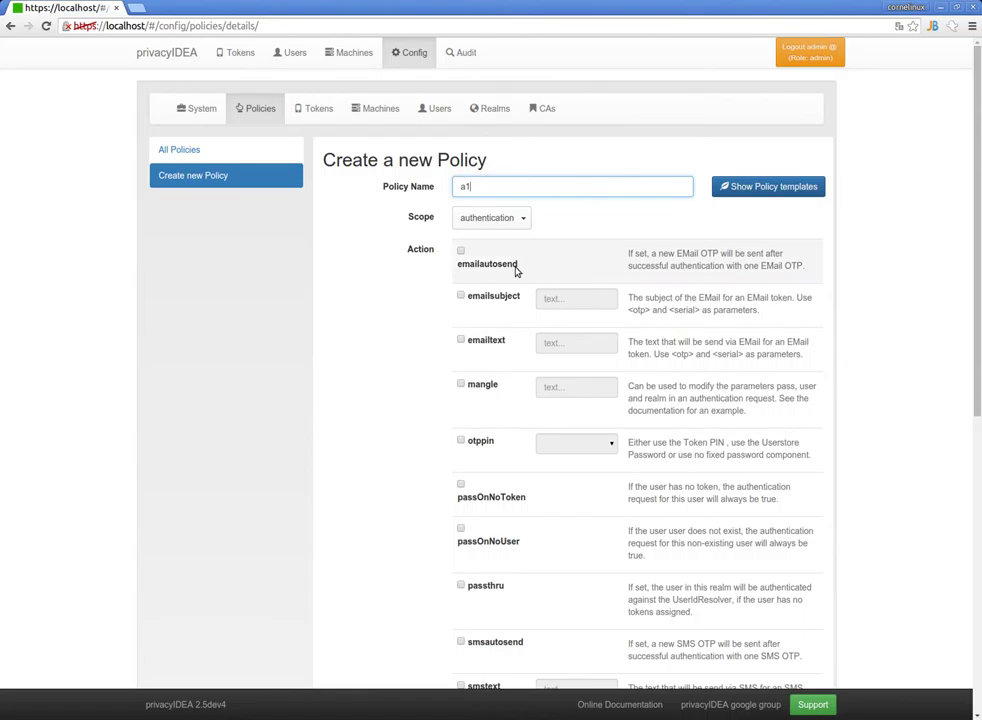
Set otppin to userstore for realm localsql and save policy a1.
left_click(478, 440)
left_click(562, 444)
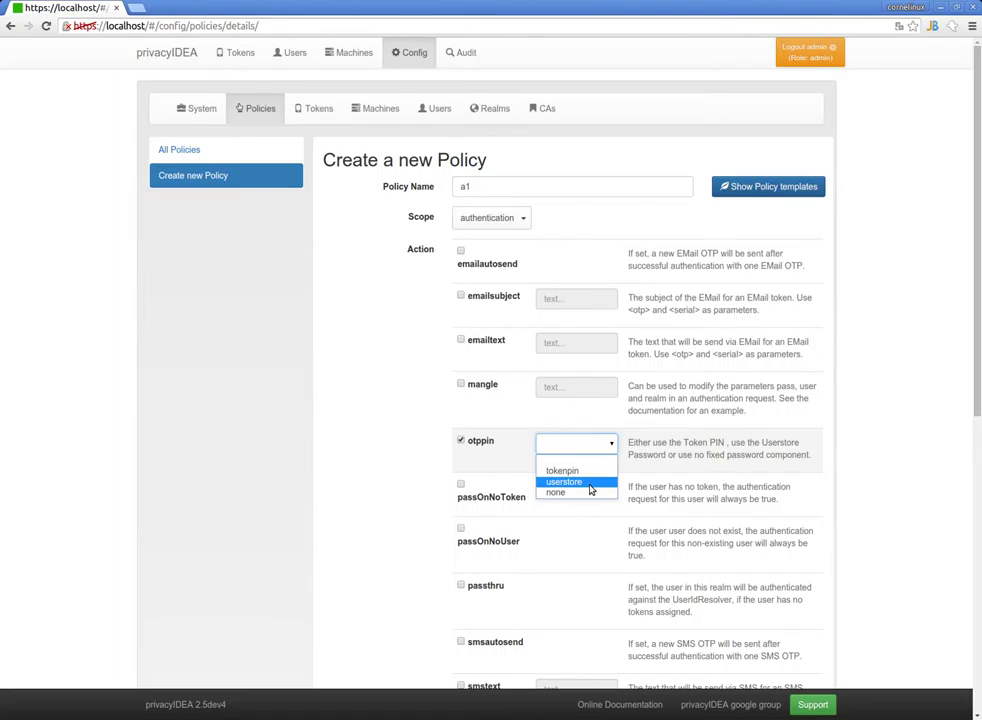
left_click(590, 482)
scroll(370, 462, "down", 5)
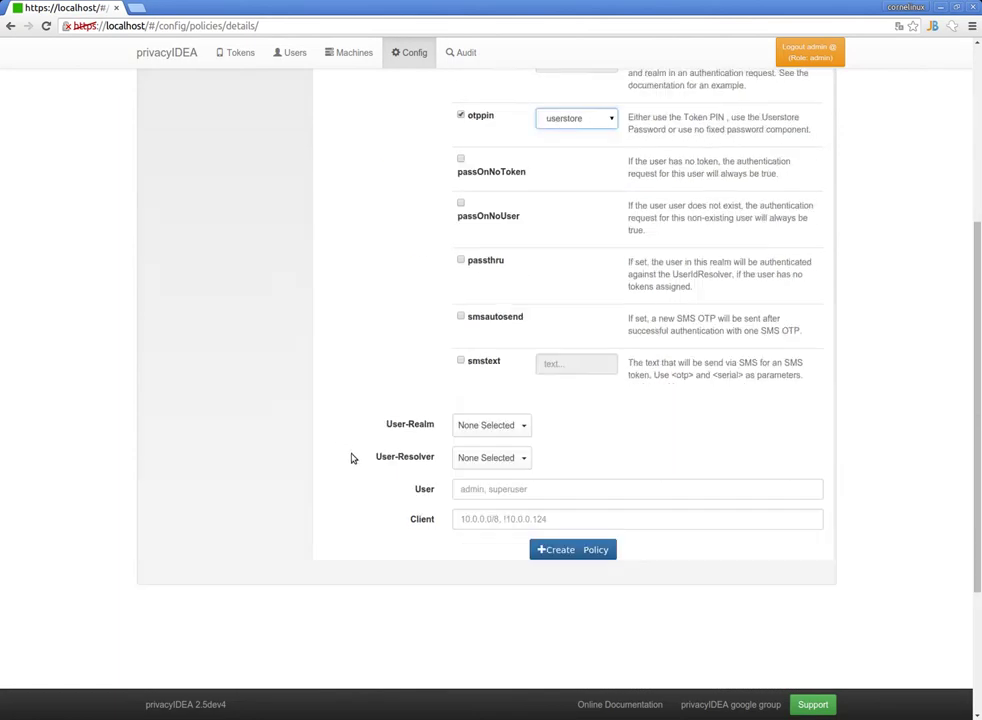
left_click(519, 325)
left_click(524, 423)
left_click(412, 438)
left_click(566, 451)
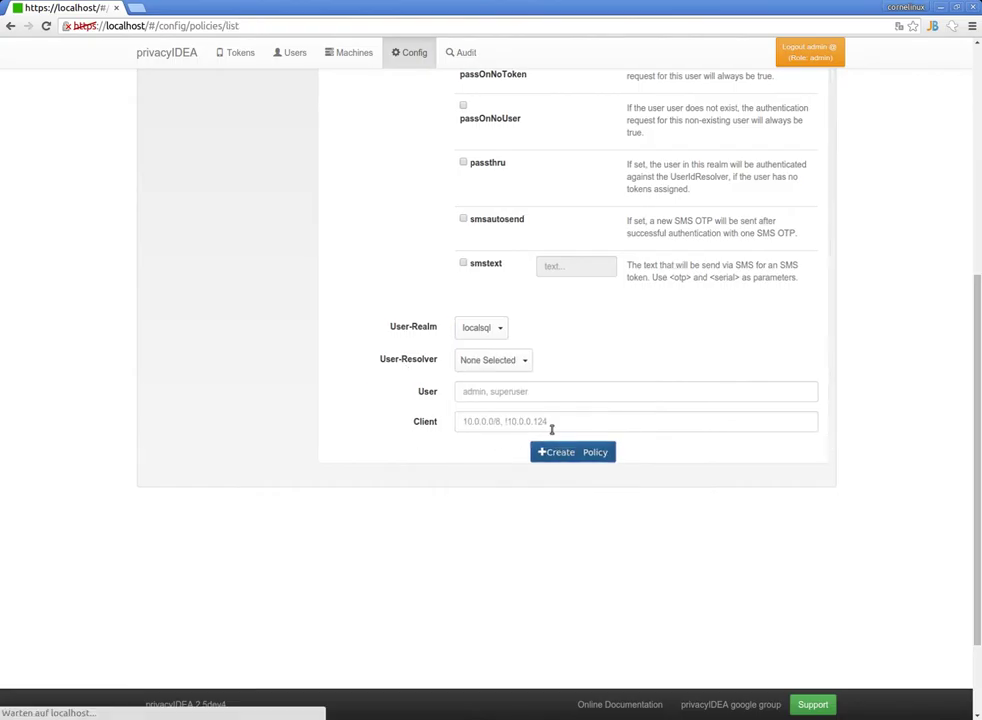
scroll(523, 336, "up", 1)
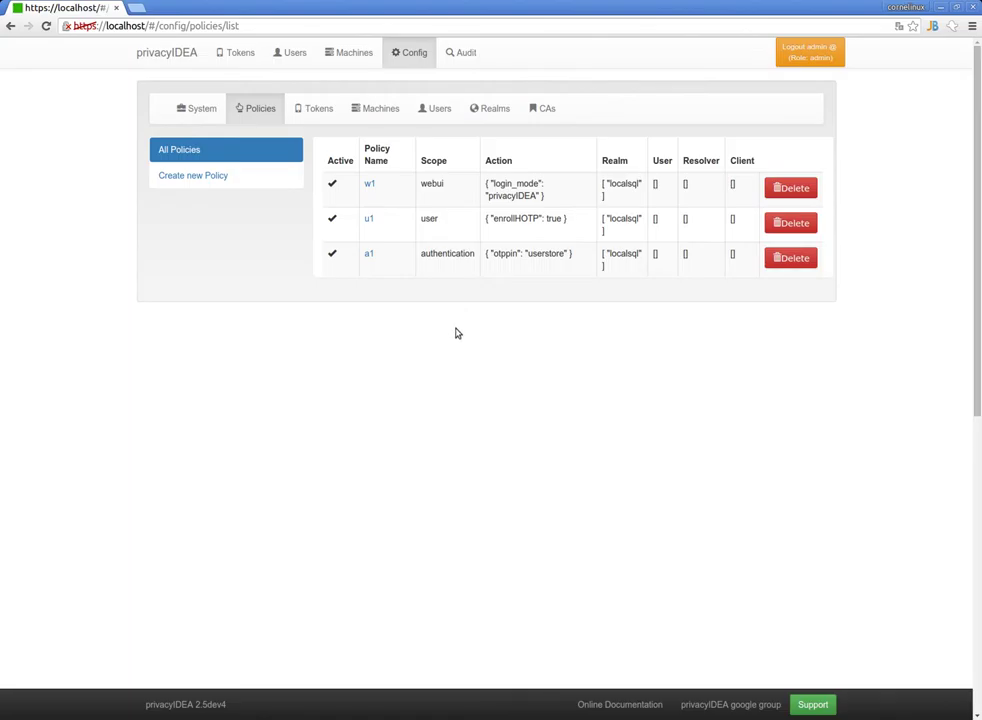
Give the first localsql user a new password and open token enrollment for them.
left_click(289, 56)
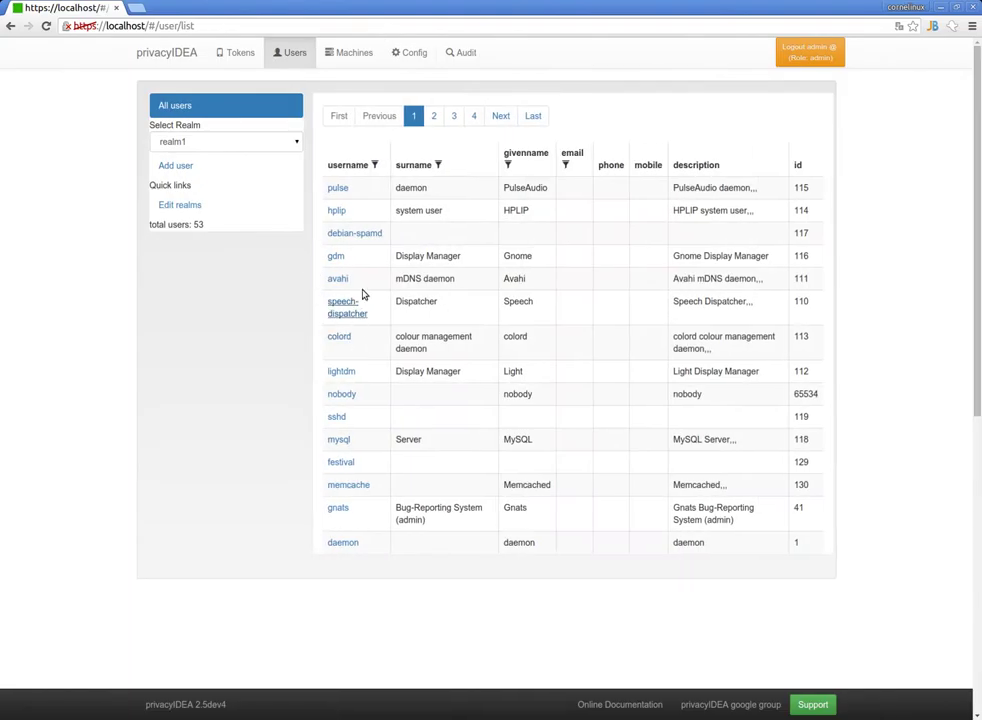
left_click(228, 143)
left_click(212, 174)
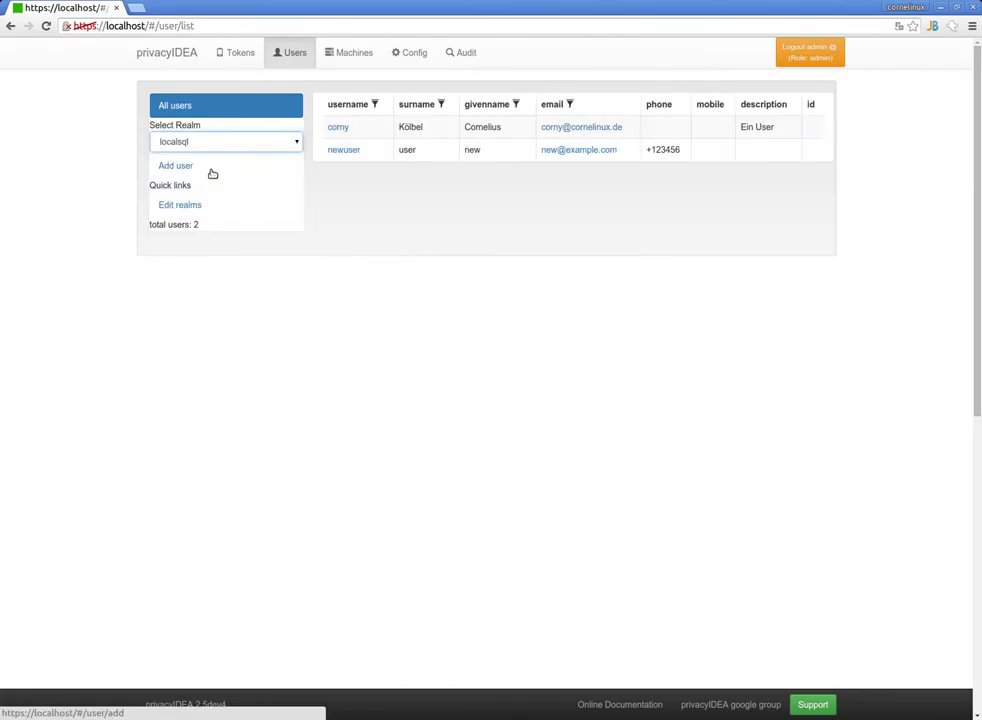
left_click(338, 126)
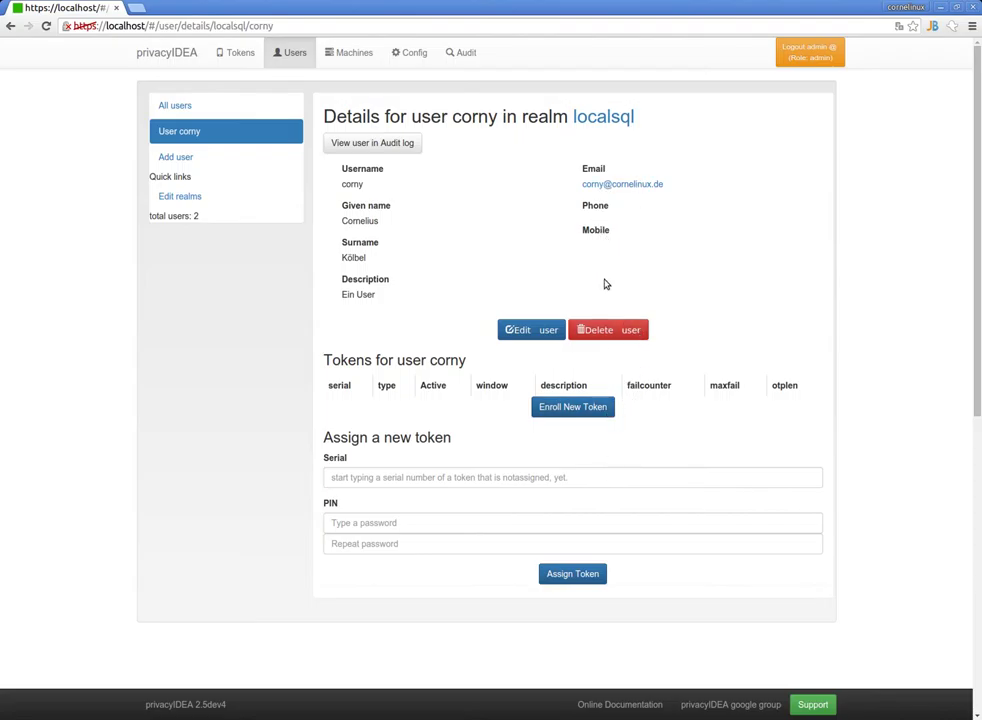
left_click(530, 329)
left_click(635, 323)
type("••••••••")
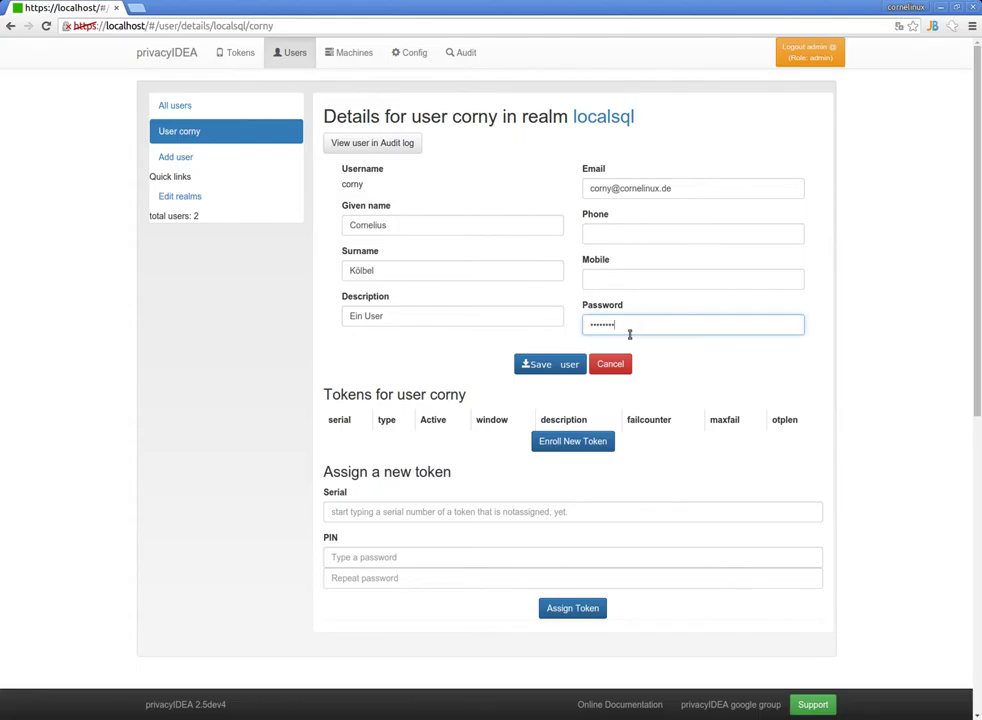
left_click(557, 364)
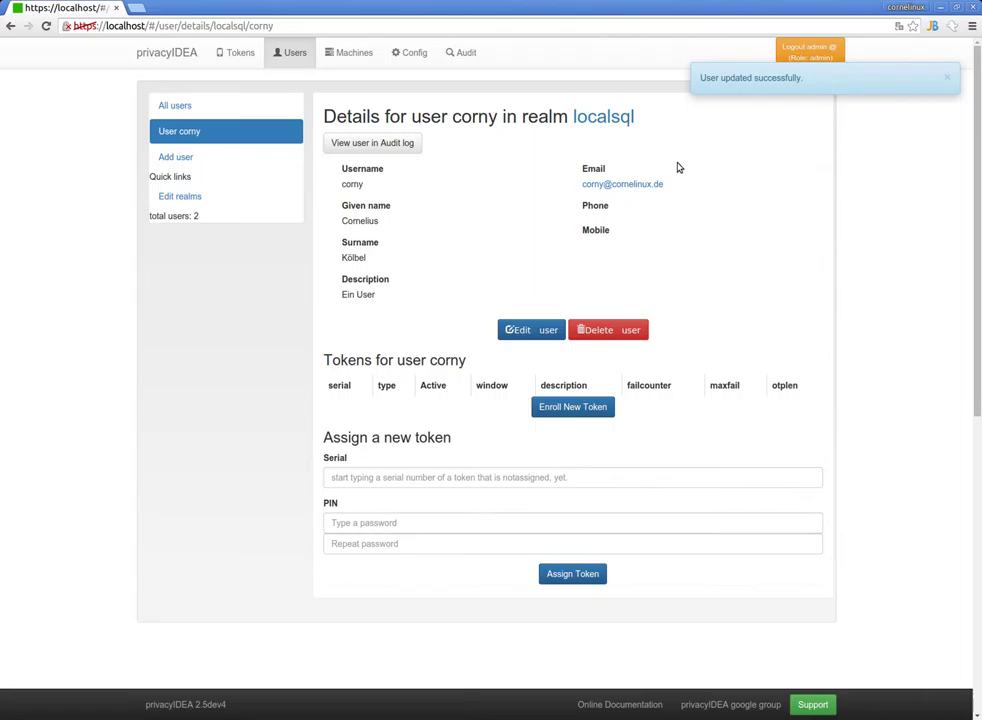
left_click(572, 409)
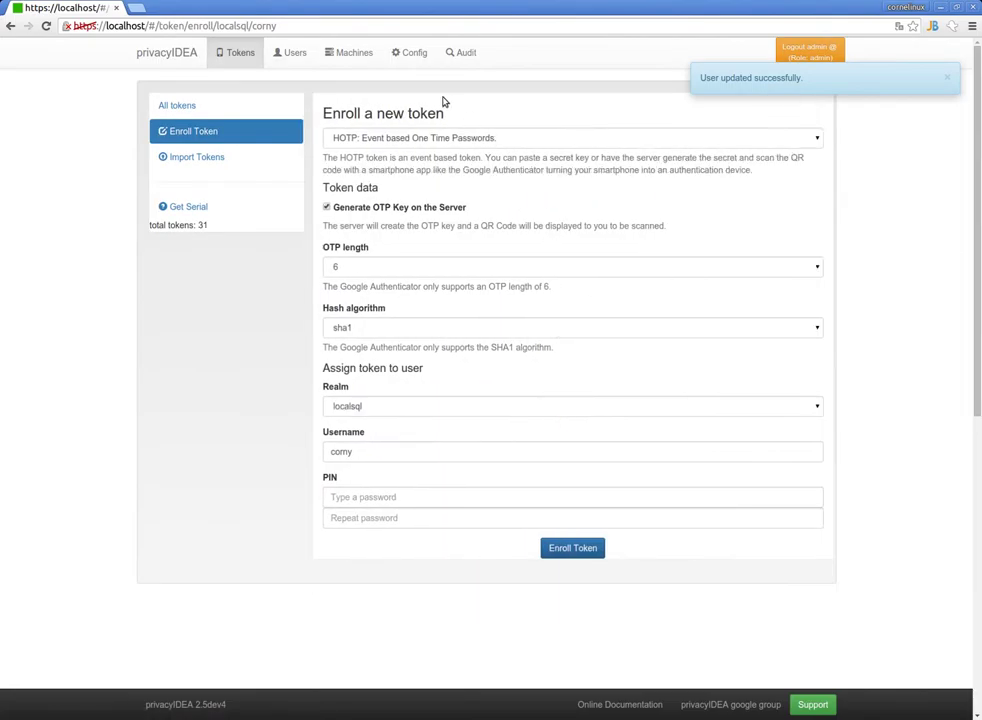
Enroll a Registration-type token with an empty PIN for the localsql user.
left_click(421, 140)
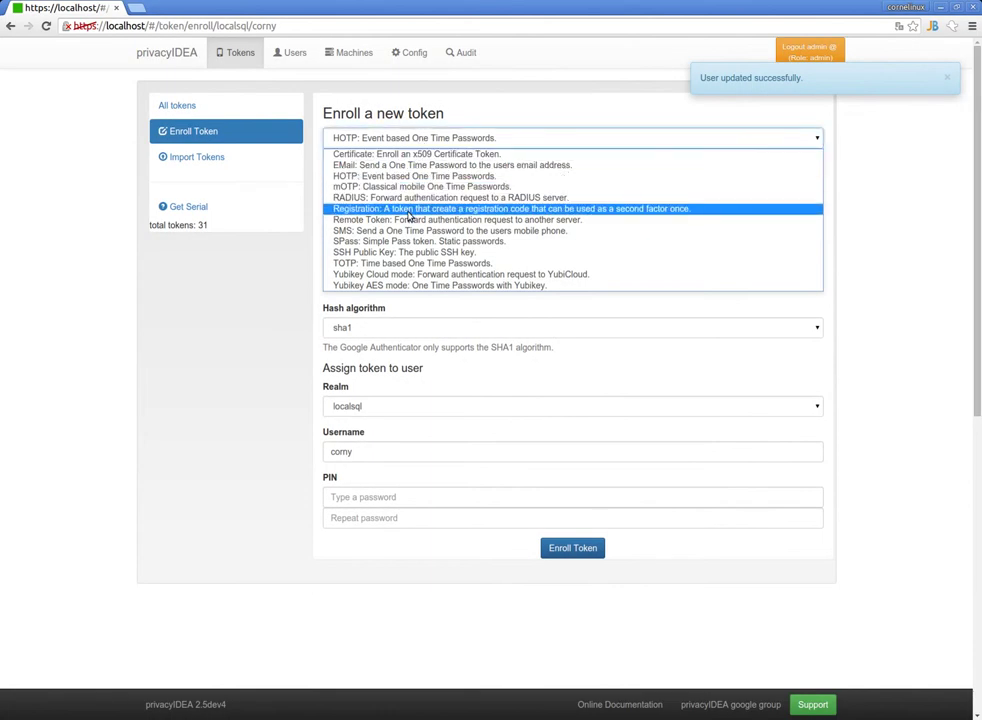
left_click(408, 209)
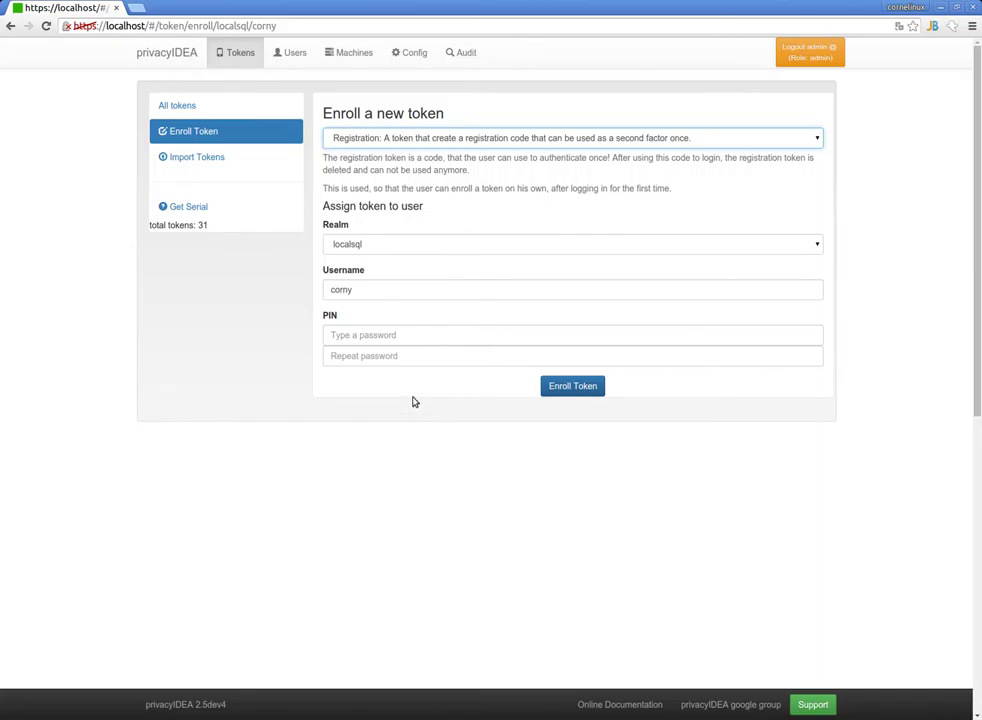
left_click(350, 337)
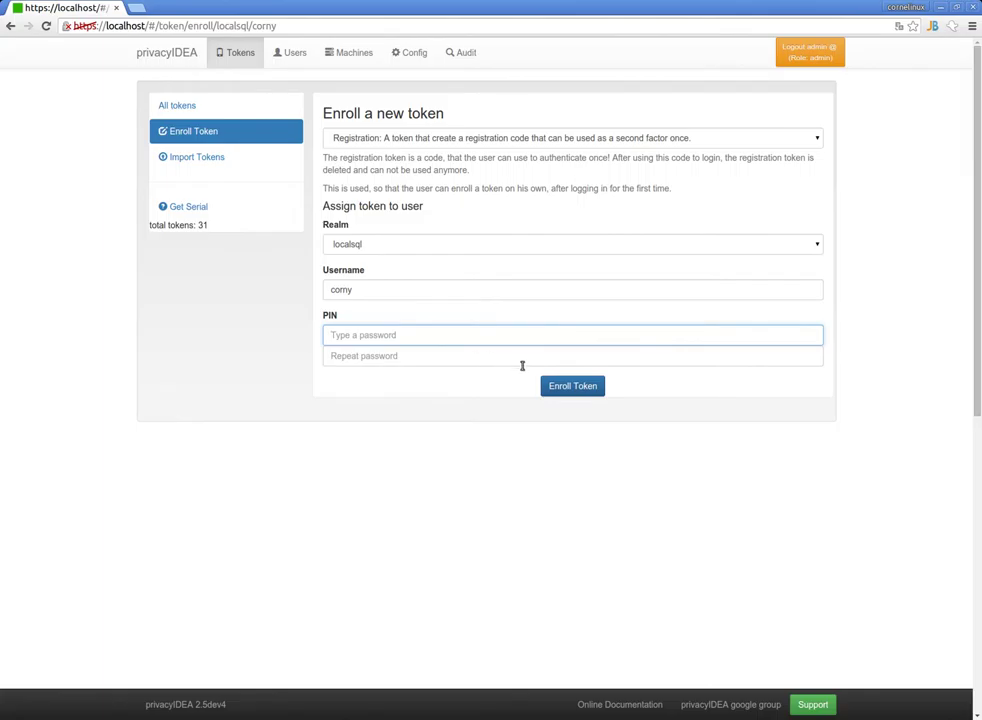
left_click(576, 384)
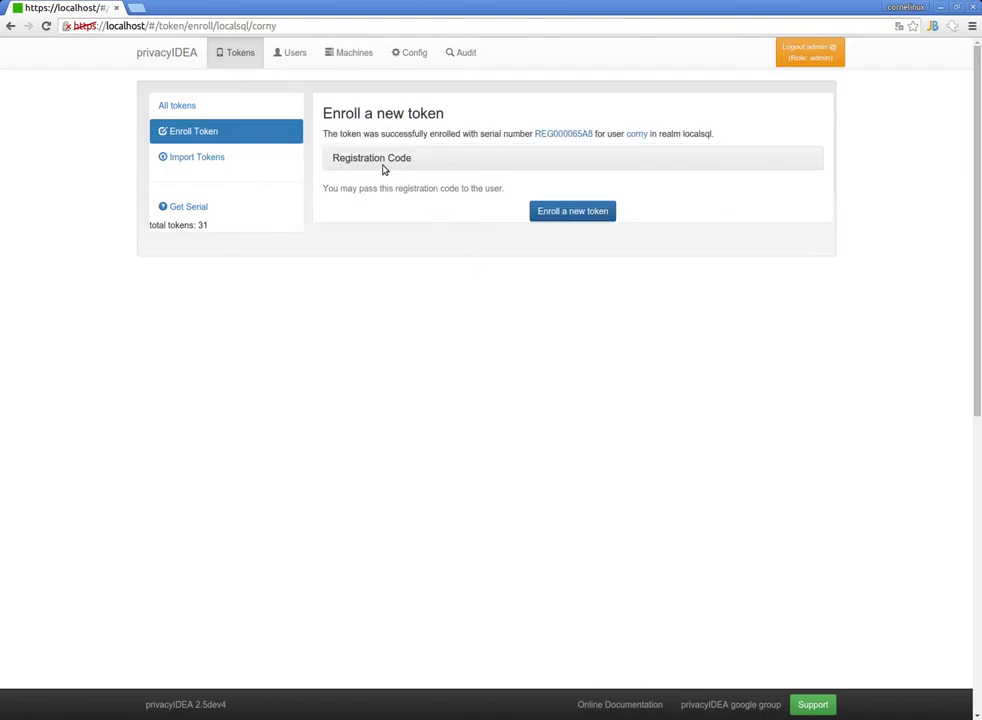
Expand and select the registration code of token REG000065A8, then view its owner.
left_click(381, 160)
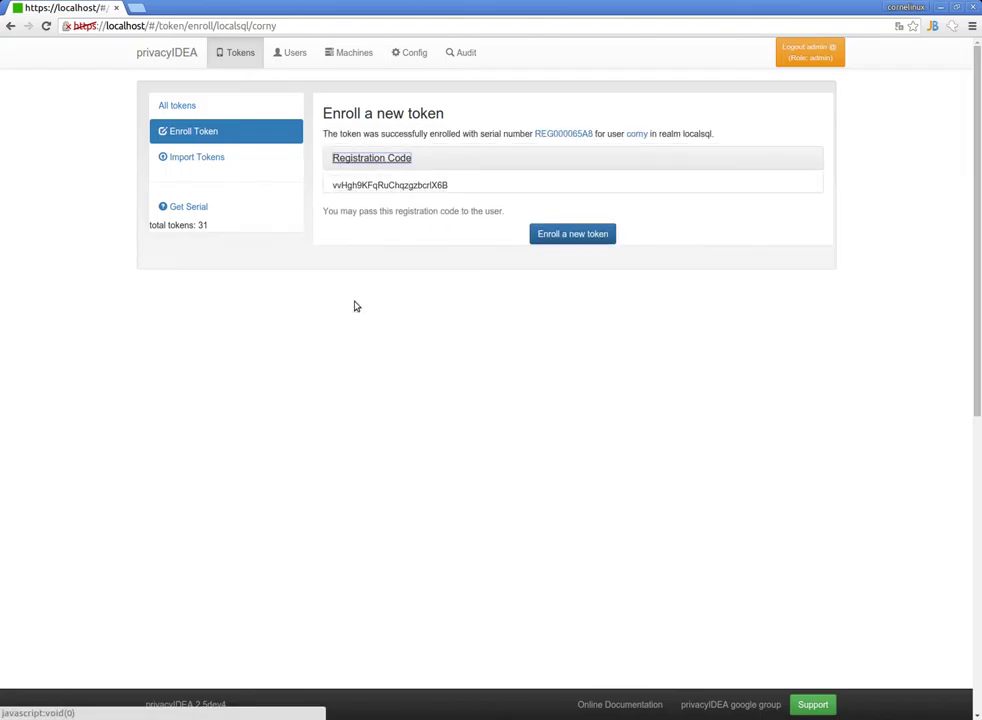
double_click(410, 185)
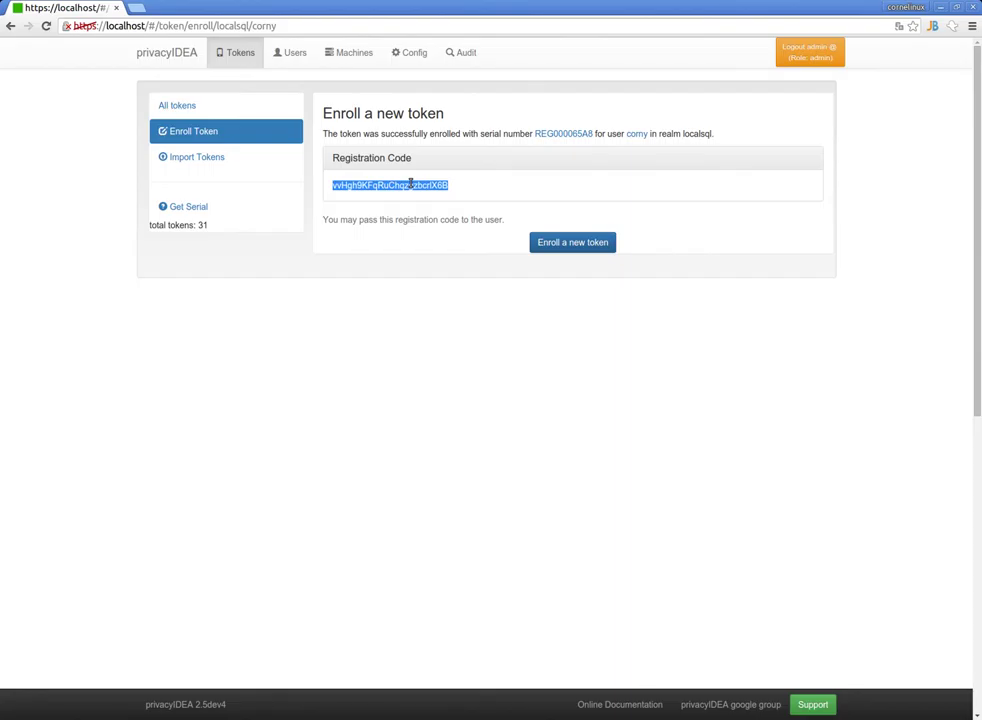
left_click(636, 134)
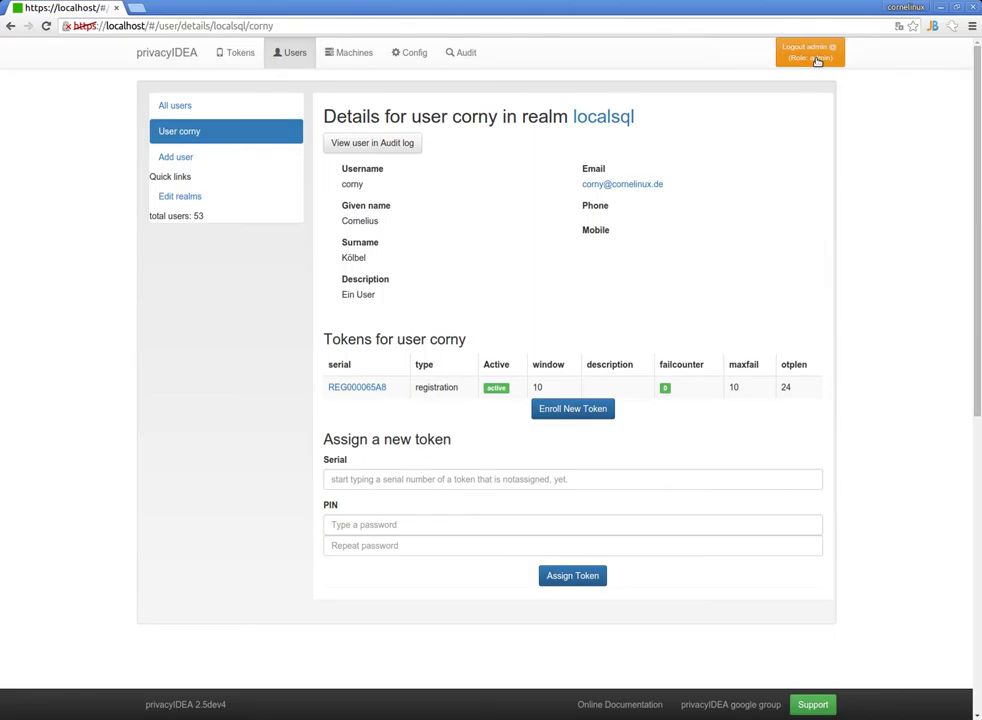
left_click(810, 59)
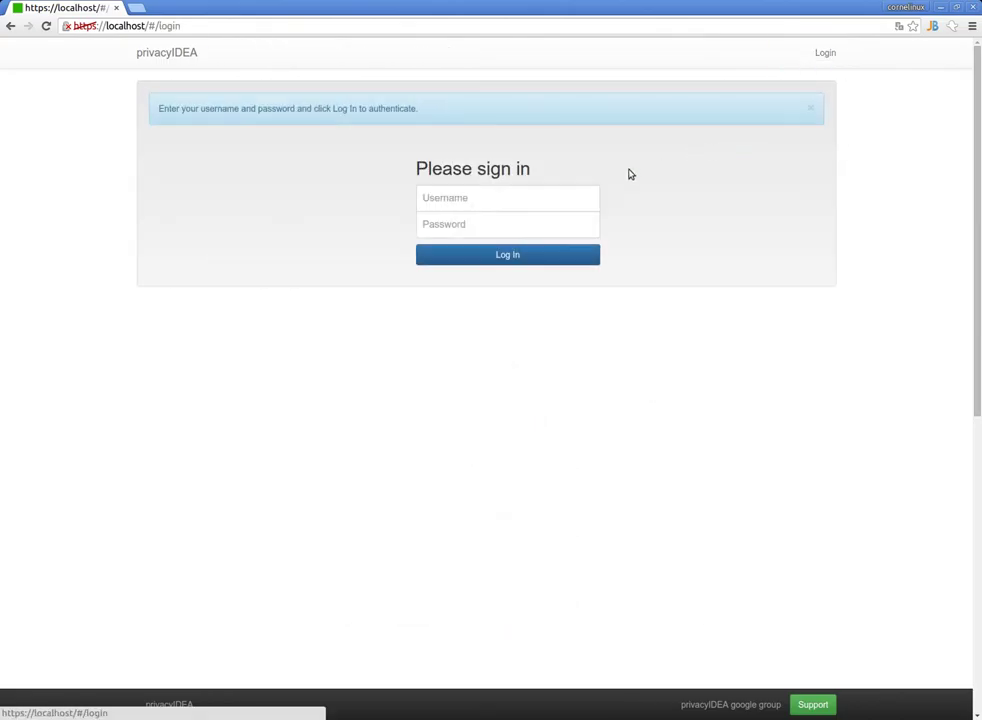
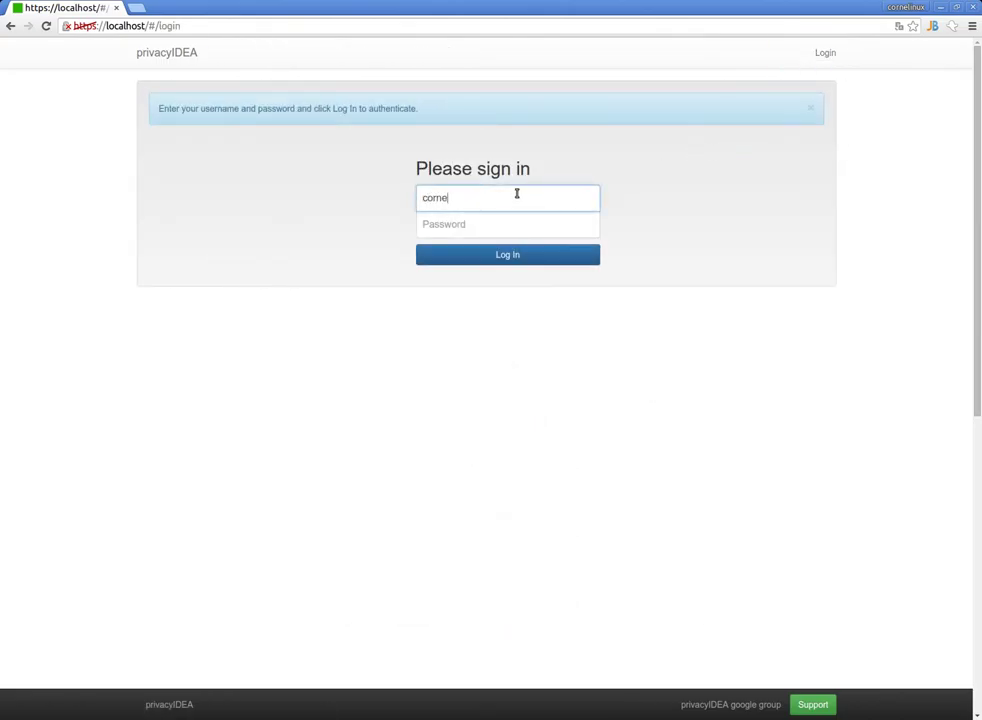
Enter the localsql user's login name and password on the sign-in form.
key("Tab")
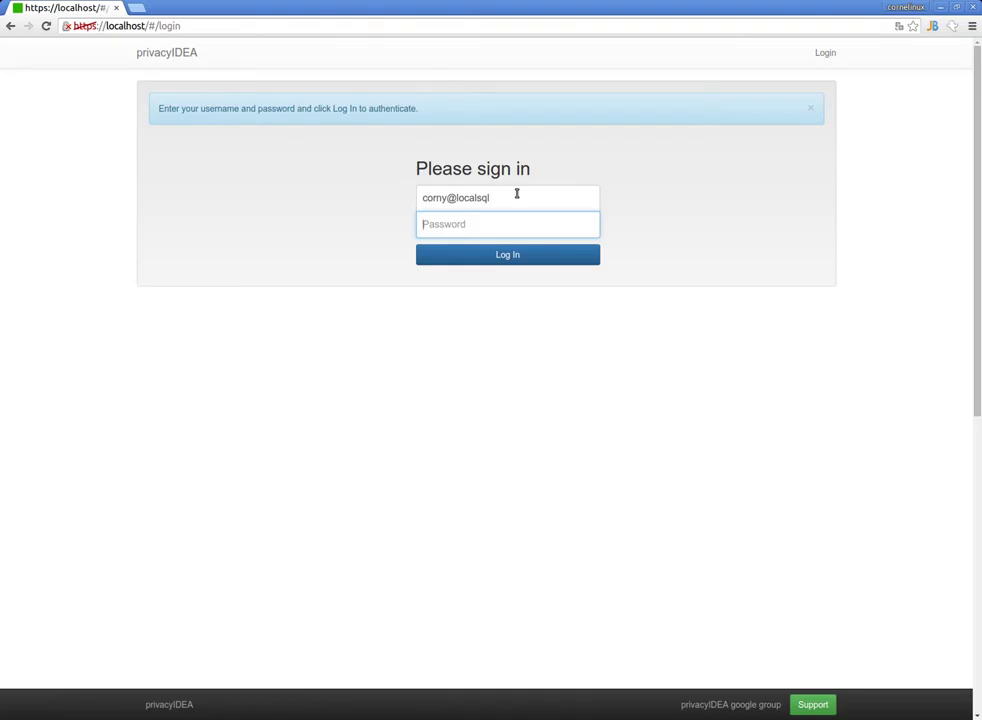
Paste the copied registration code into a new browser tab to check it.
left_click(134, 7)
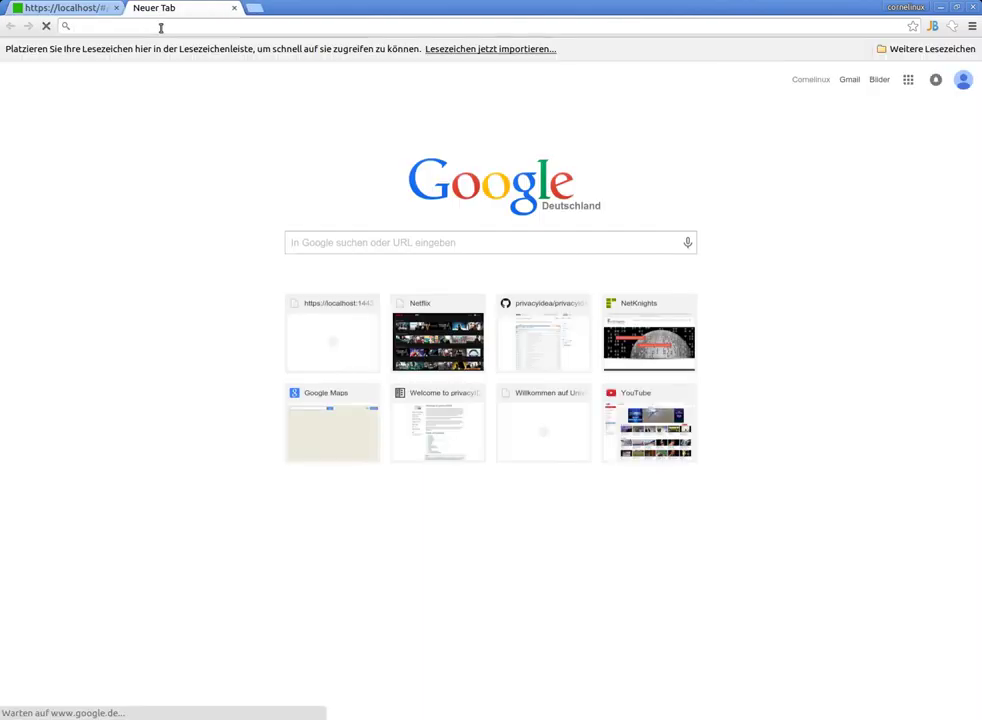
left_click(83, 8)
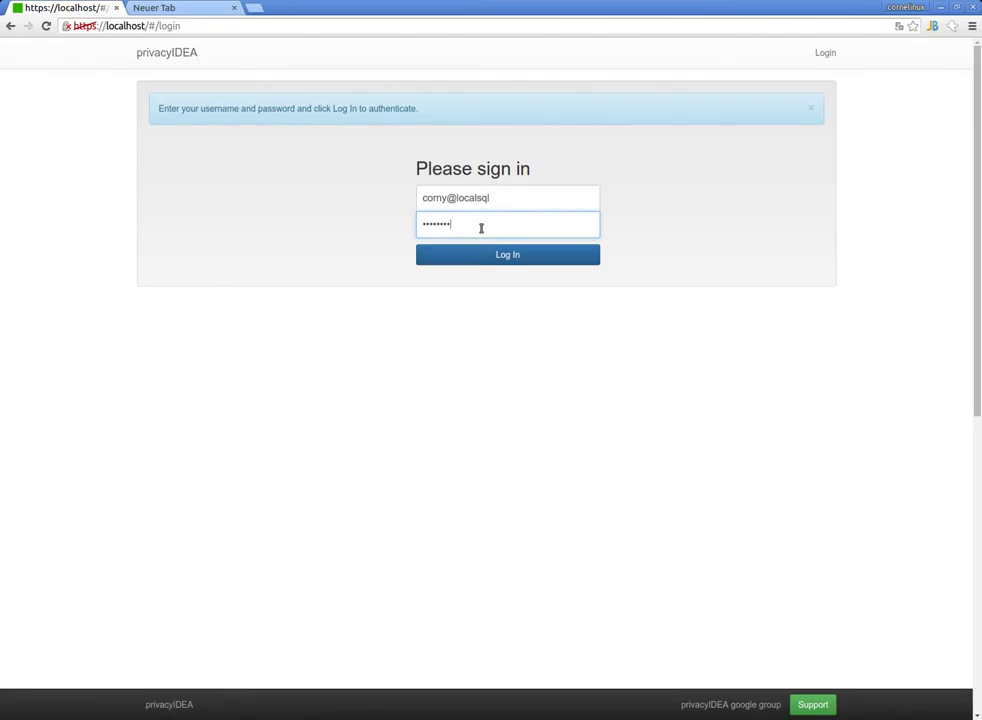
Append the registration code to the password and sign in as the localsql user.
key("ctrl+v")
left_click(520, 258)
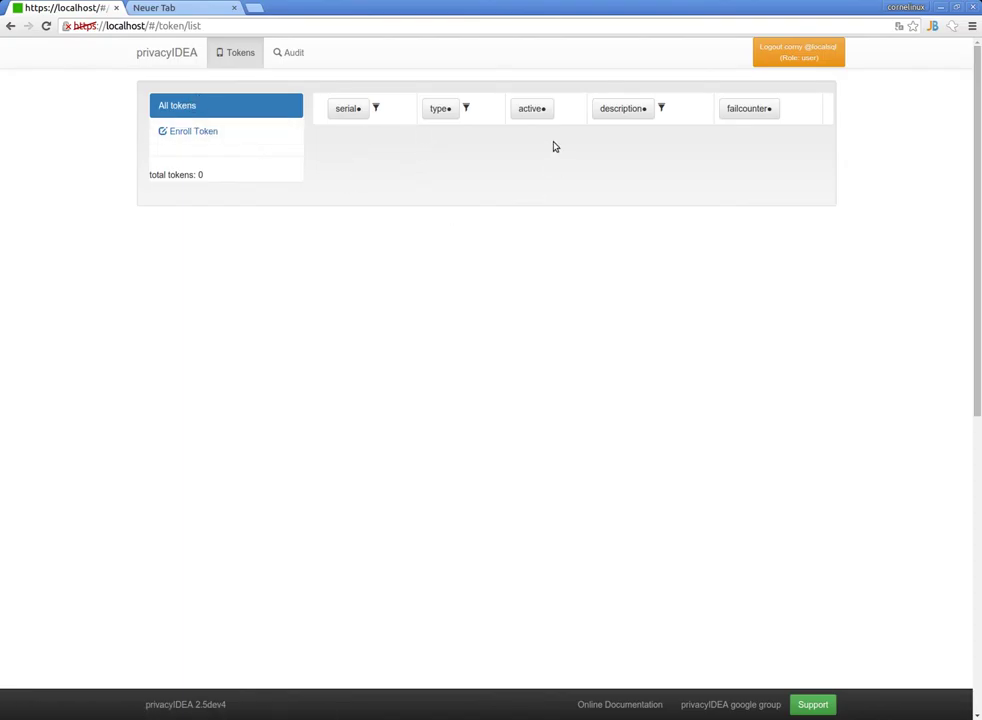
Enroll a new HOTP token and display its QR code with serial OATH0026C642.
left_click(225, 131)
left_click(482, 140)
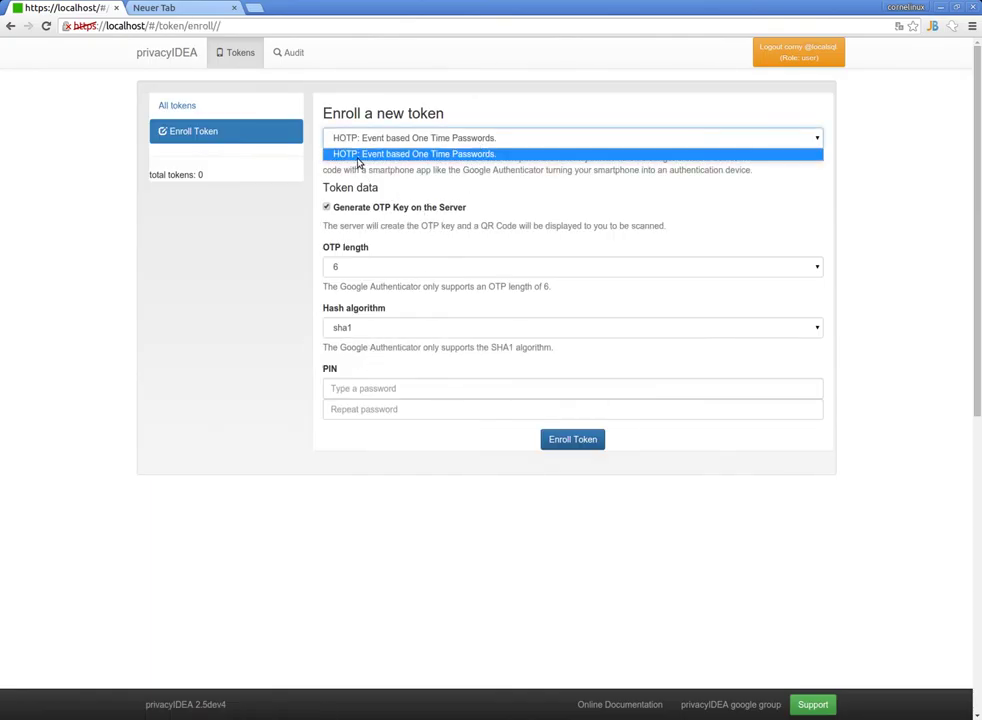
left_click(361, 154)
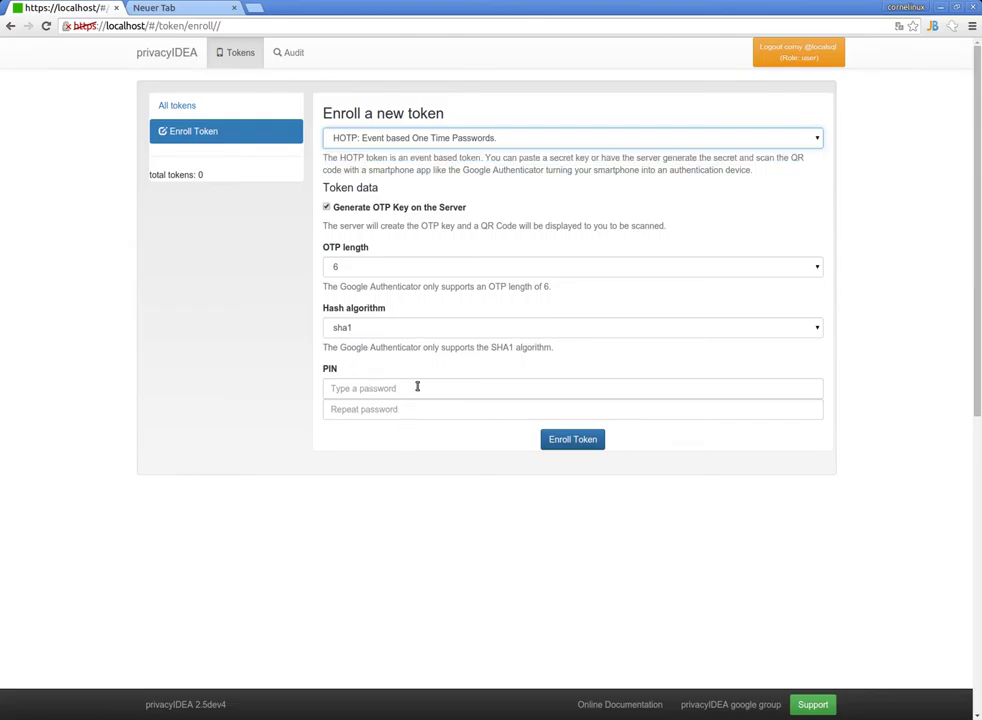
left_click(567, 439)
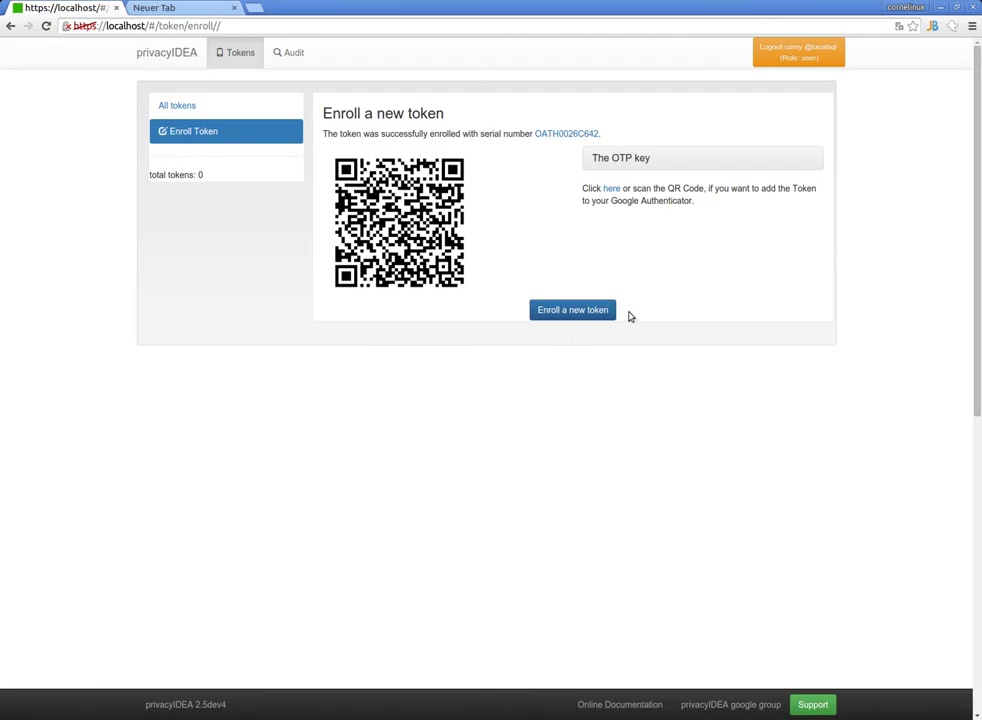
Log out of the user account to return to the sign-in page.
left_click(780, 58)
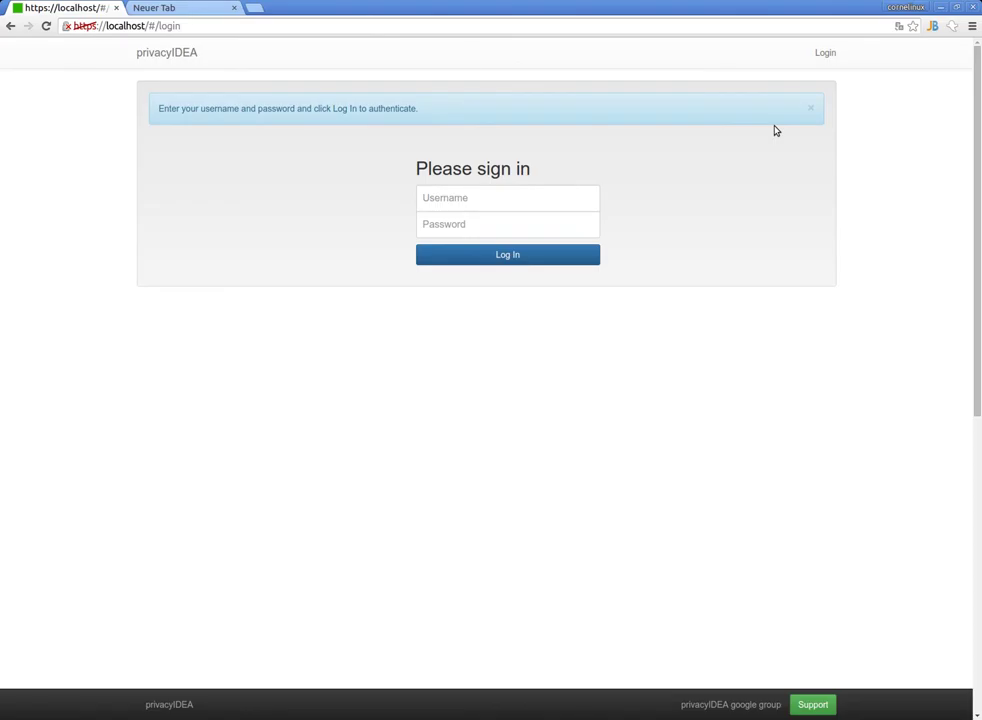
Sign in with the user's login name and the password followed by the HOTP one-time code.
left_click(555, 197)
type("corny@localsql")
key("Tab")
type("********")
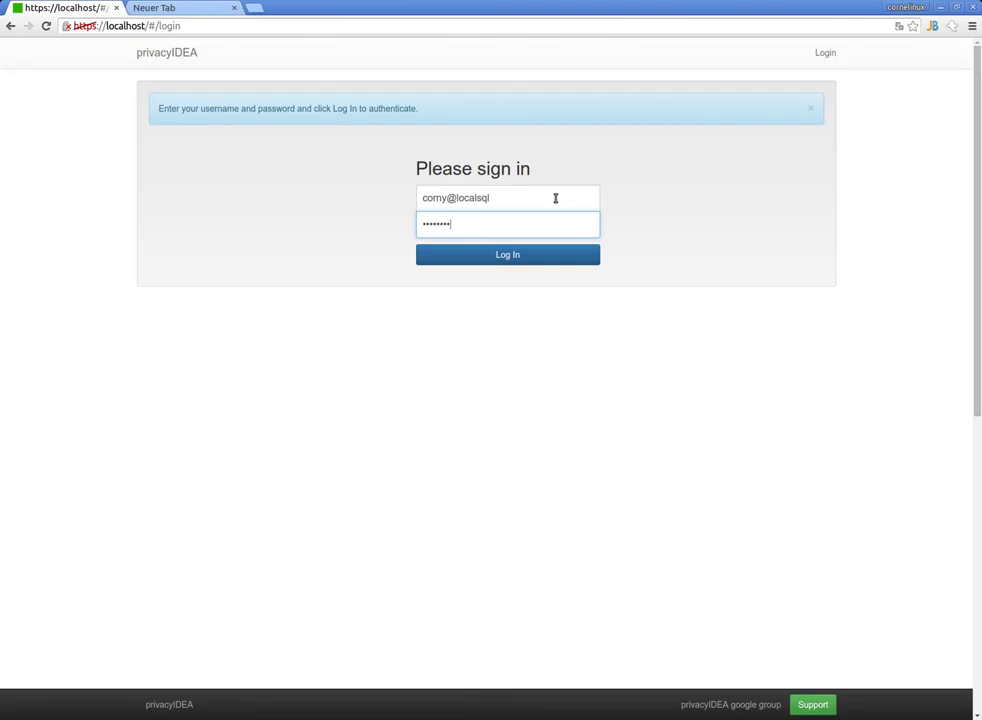
type("******")
left_click(546, 260)
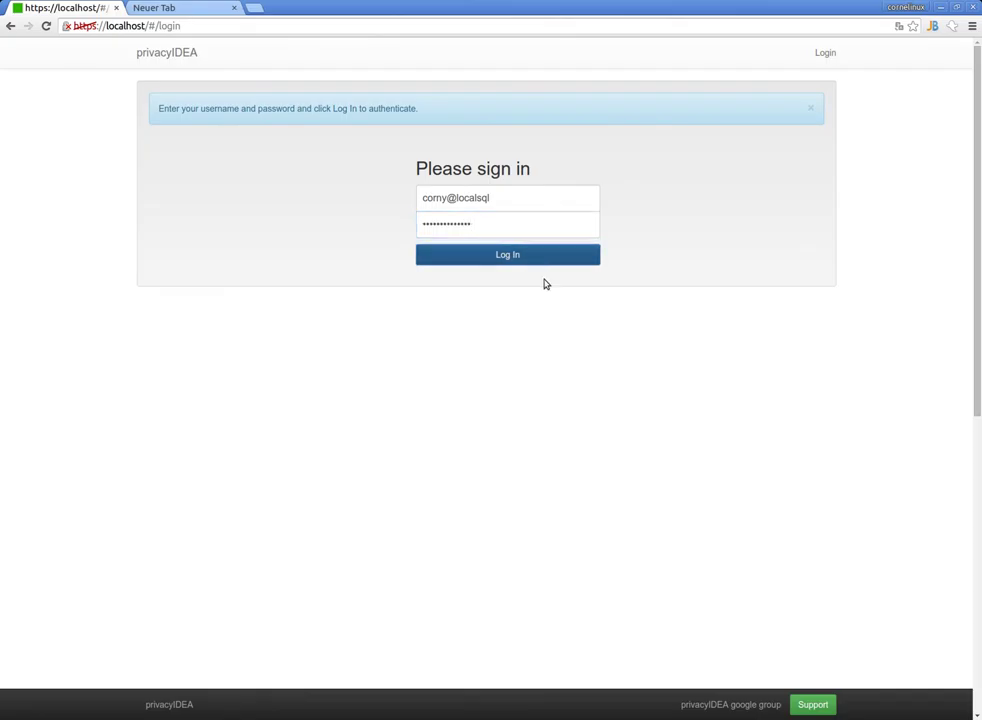